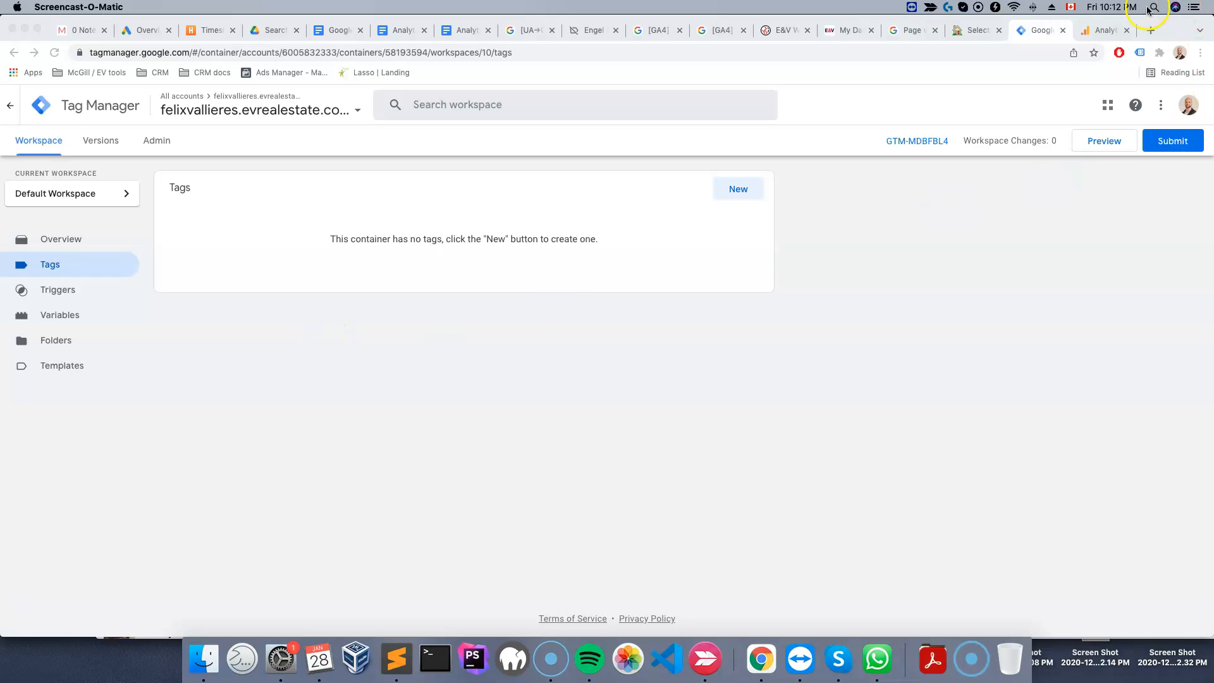
# Switch to Google Analytics and open the custom event creation panel from the Events page
pyautogui.click(1105, 35)
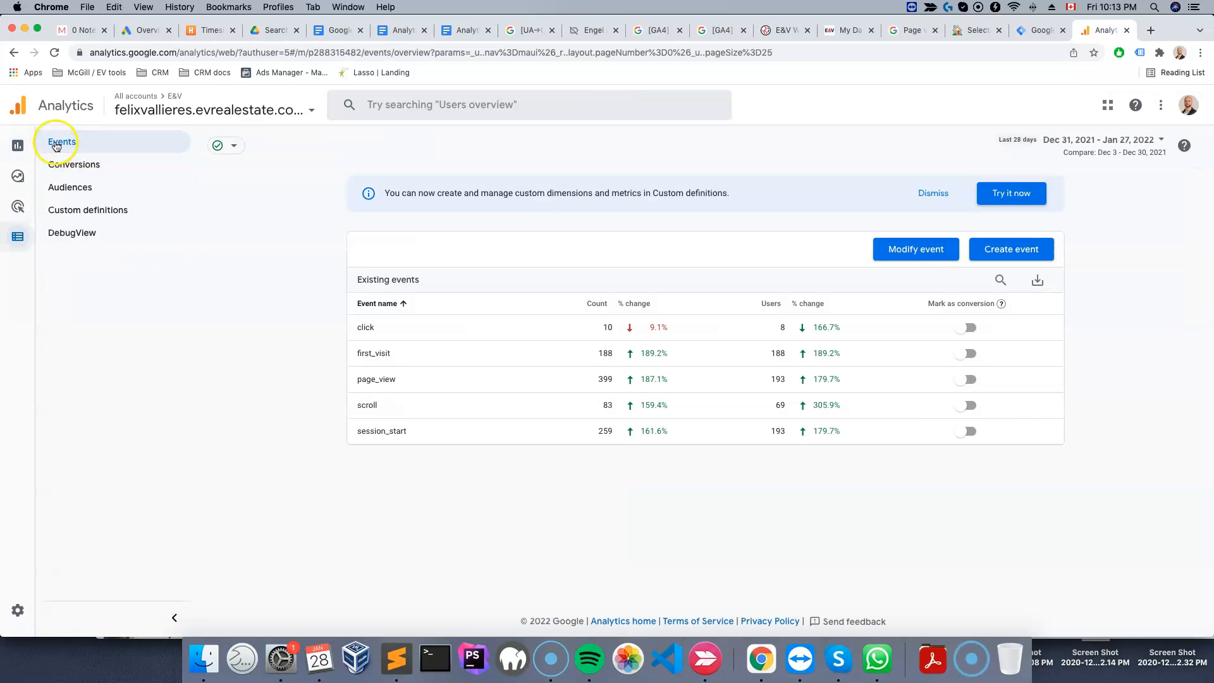
pyautogui.click(1009, 252)
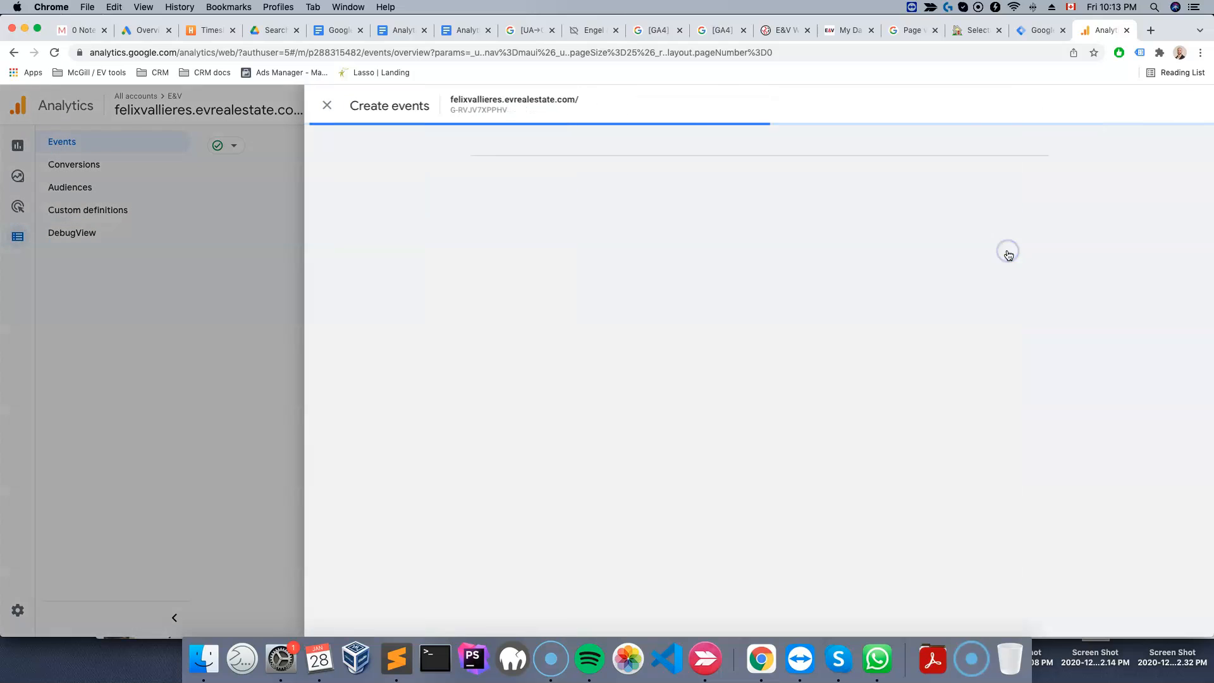
# Delete the existing property_click custom event configuration
pyautogui.click(974, 235)
pyautogui.click(1193, 103)
pyautogui.click(1128, 163)
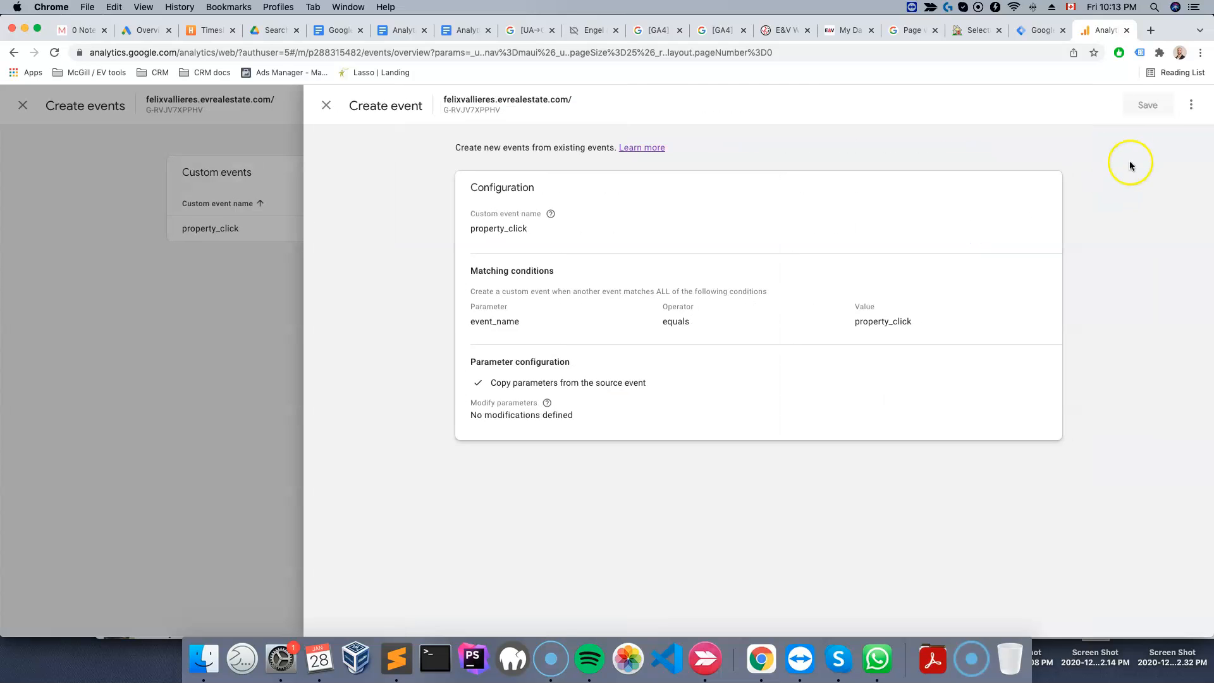
pyautogui.click(1000, 173)
# Create a custom event named property_link_click whose condition is event_name equals property_link_click
pyautogui.click(541, 241)
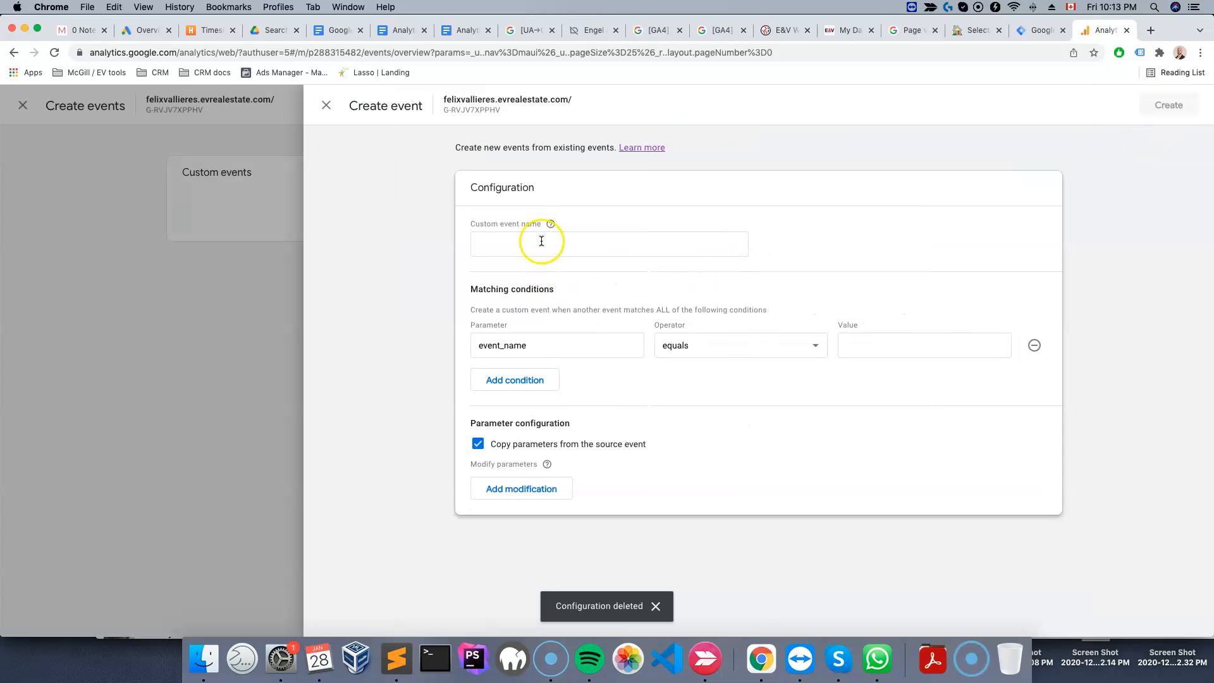
pyautogui.write('property_link_click')
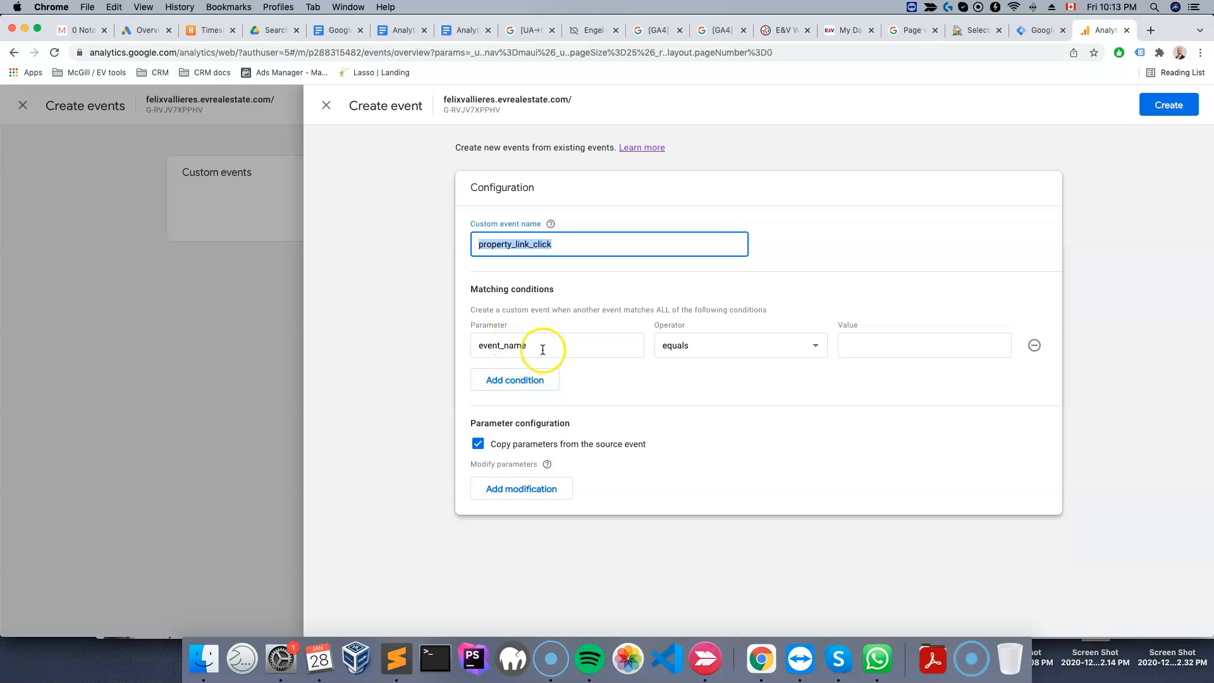
pyautogui.click(519, 241)
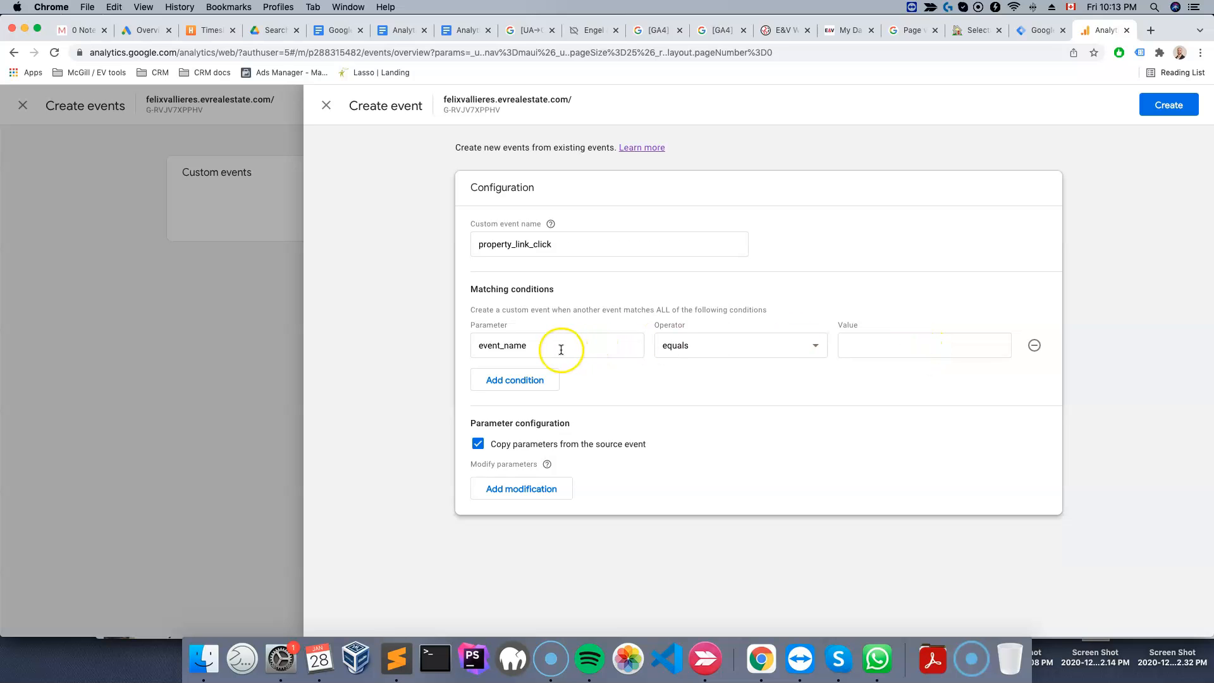
pyautogui.click(496, 347)
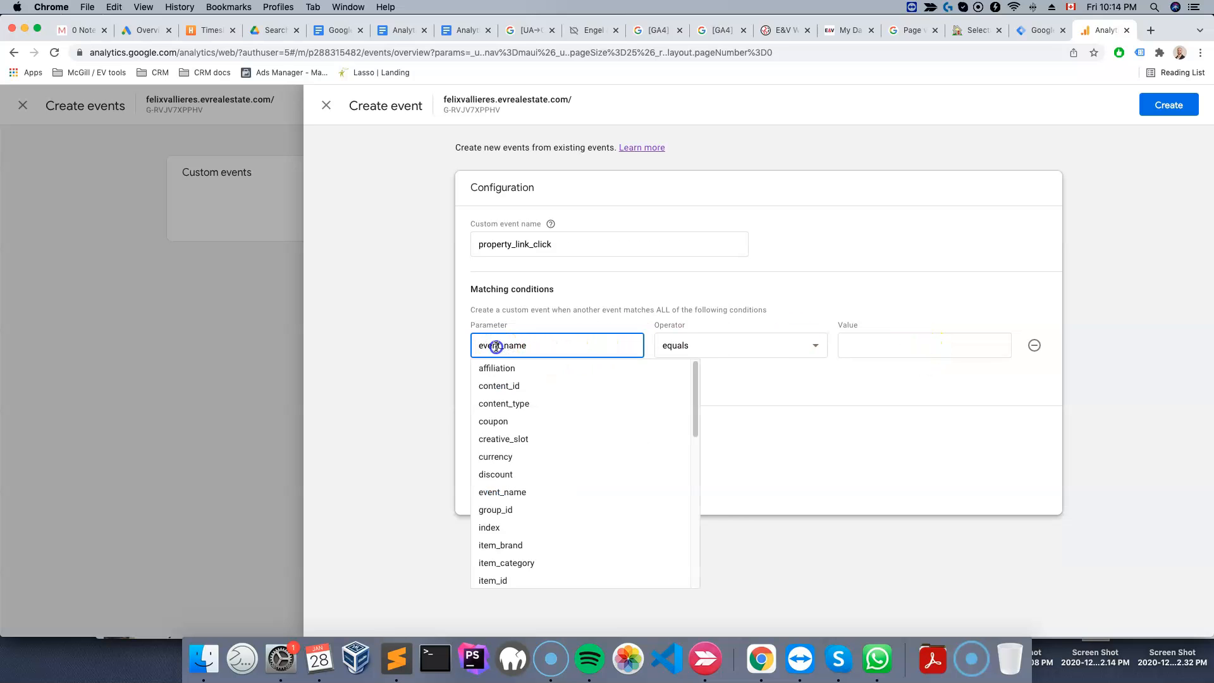
pyautogui.click(957, 348)
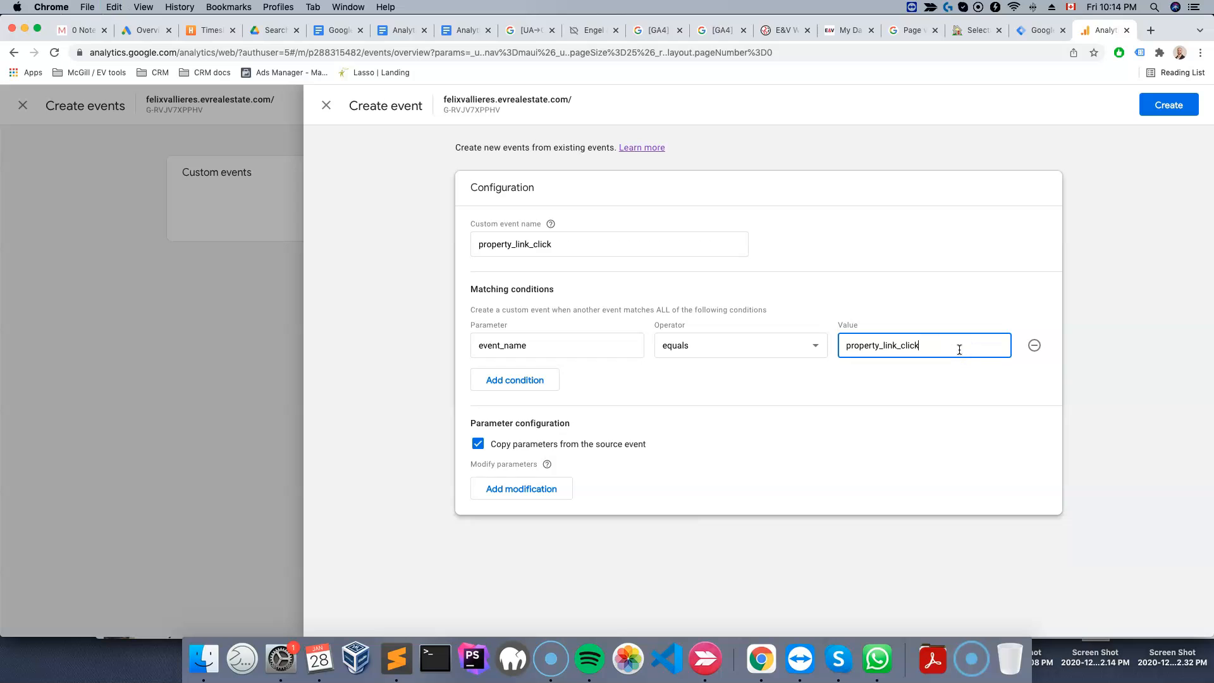
pyautogui.click(496, 195)
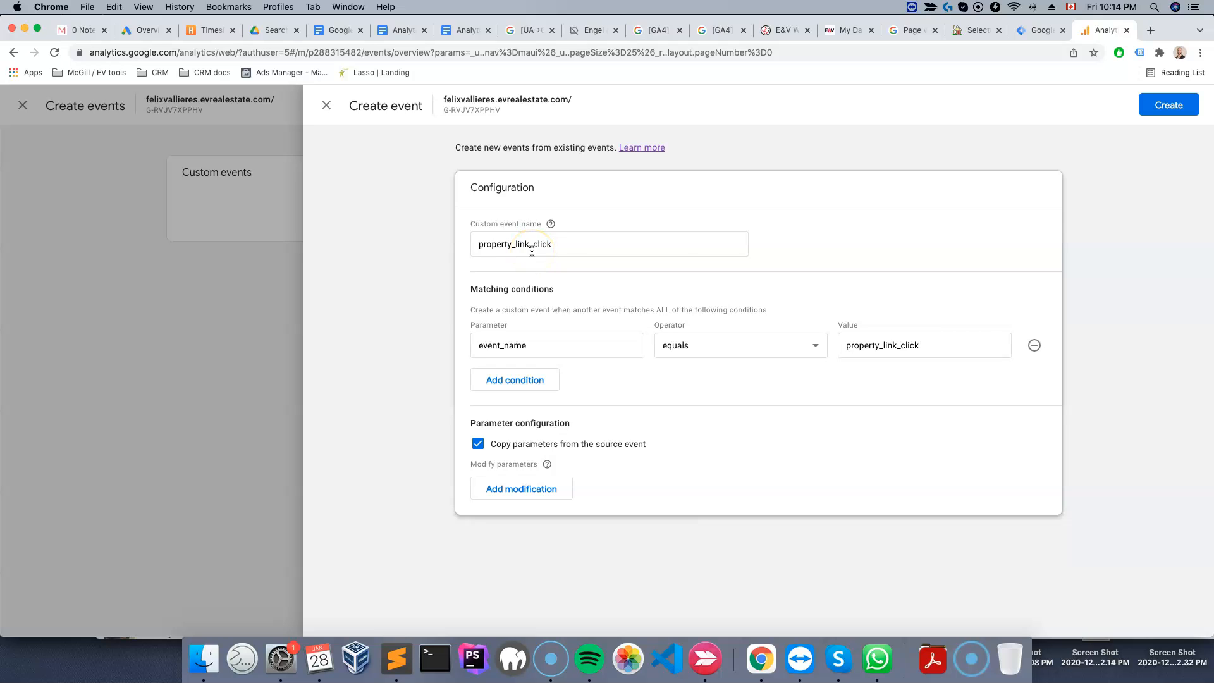
pyautogui.click(1167, 105)
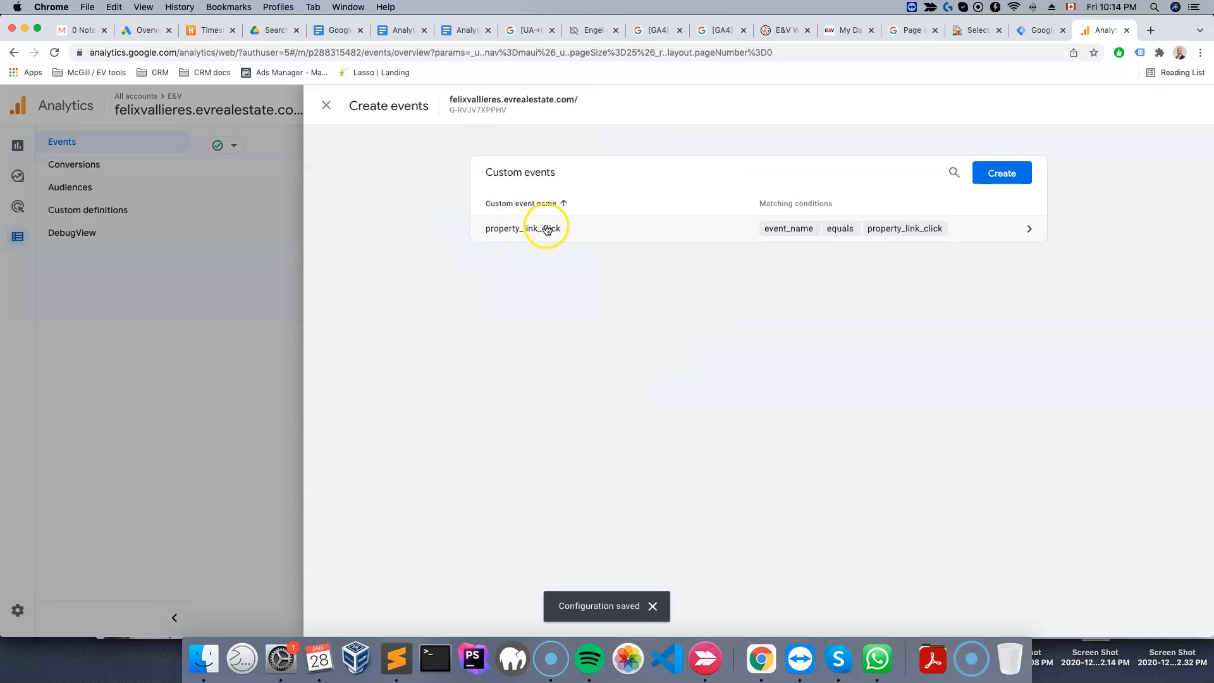
# Add property_link_click as a new conversion event
pyautogui.click(326, 105)
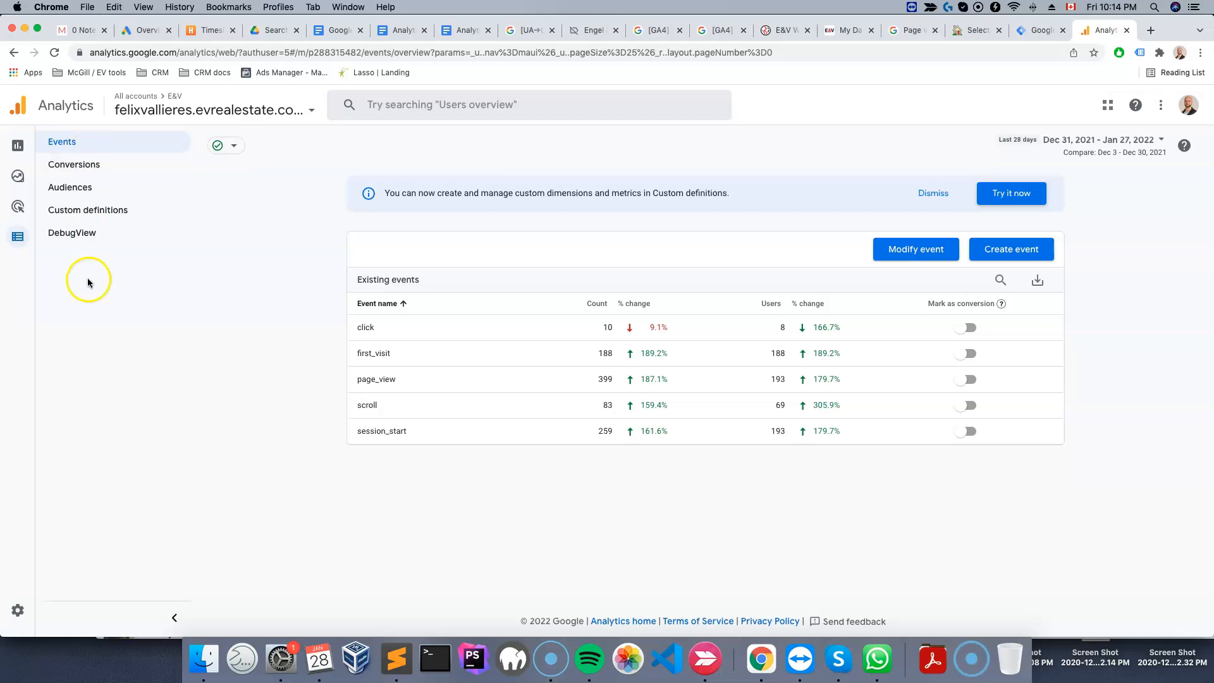
pyautogui.click(70, 167)
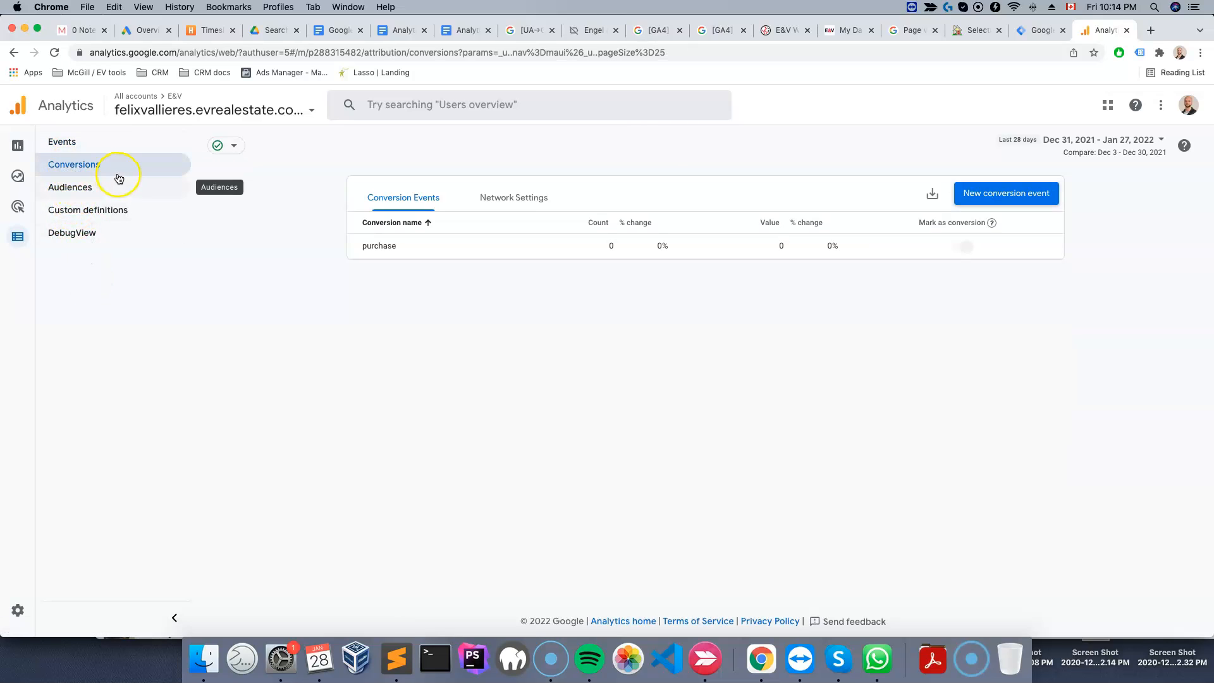
pyautogui.click(1017, 200)
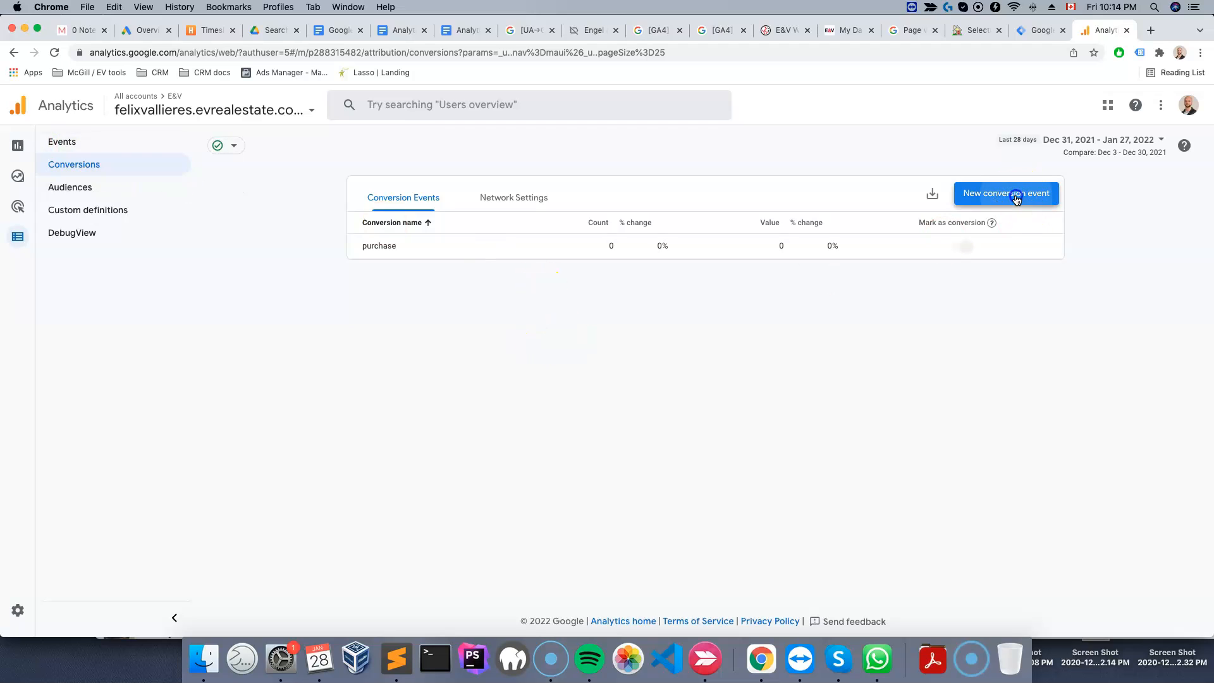
pyautogui.click(722, 274)
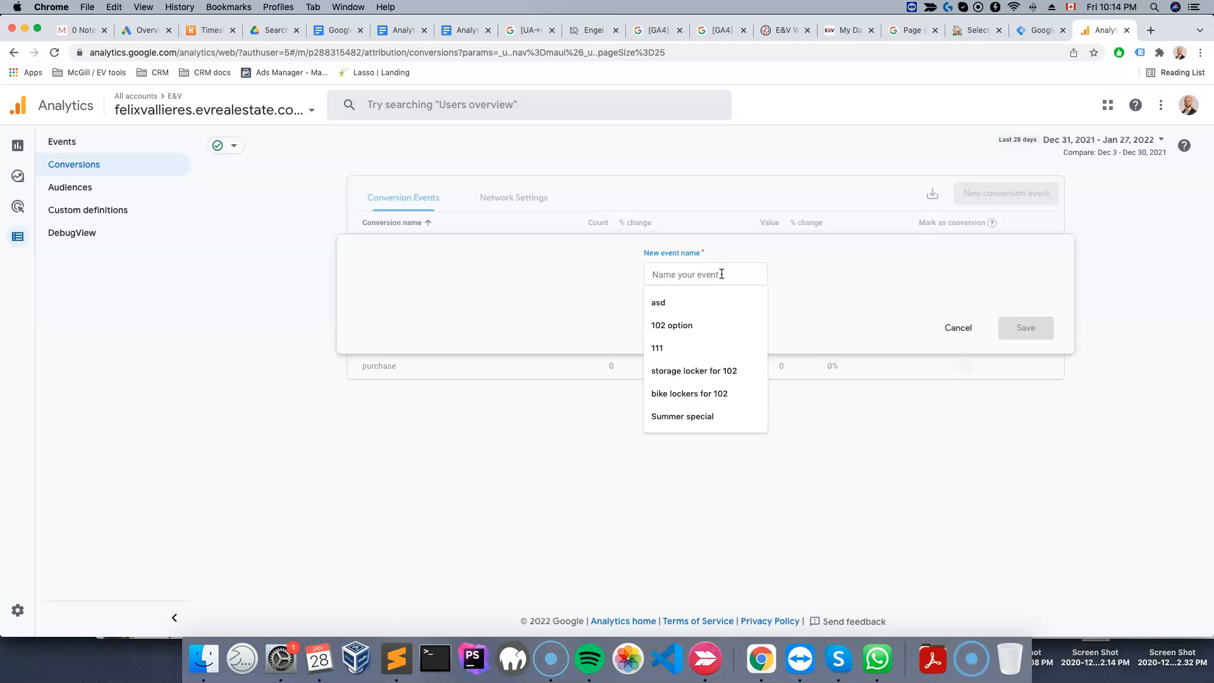
pyautogui.write('pro')
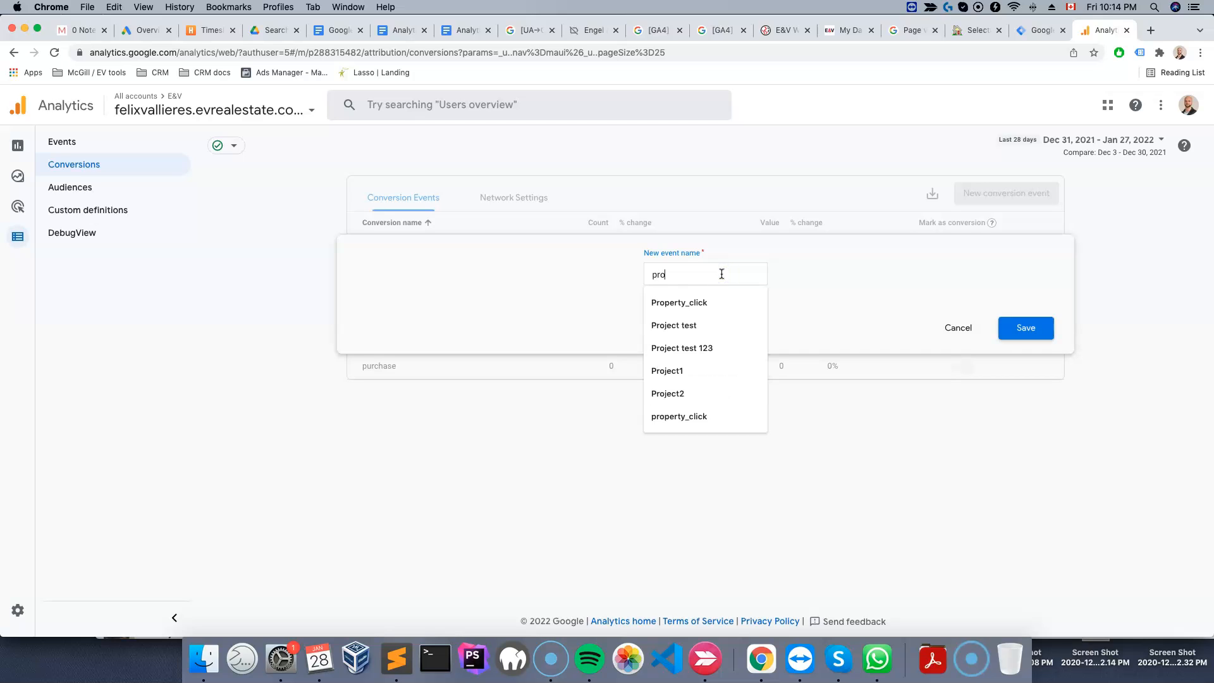
pyautogui.write('perty_link_click')
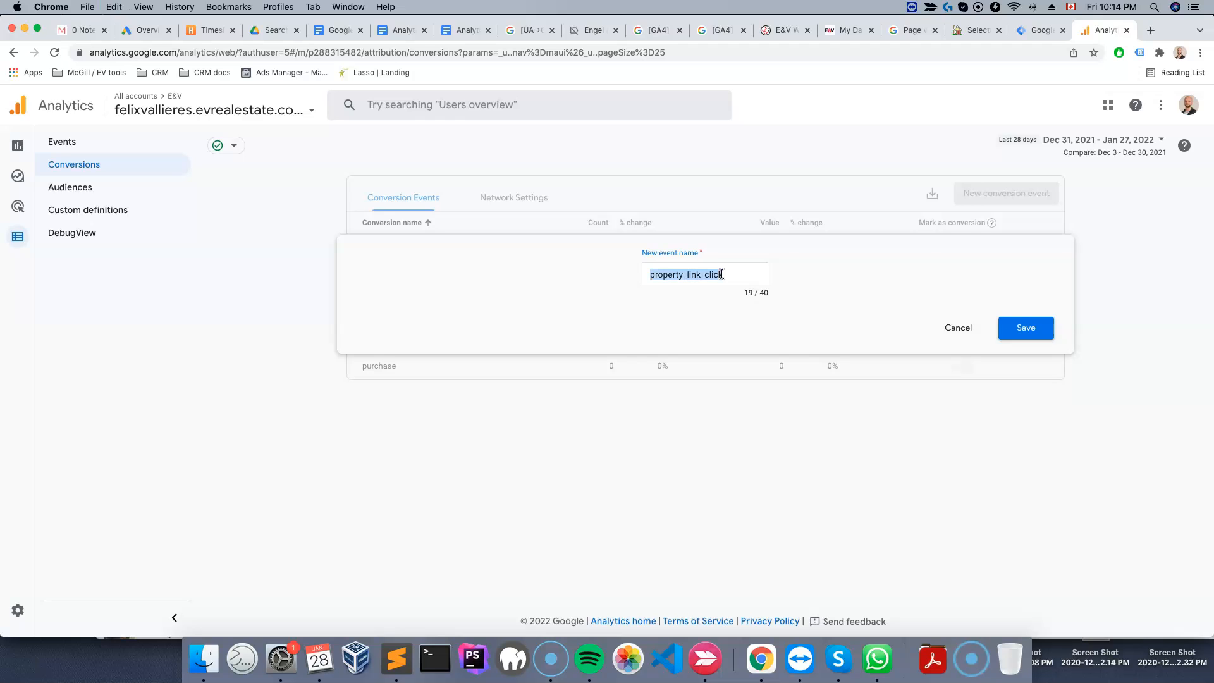
pyautogui.click(1025, 327)
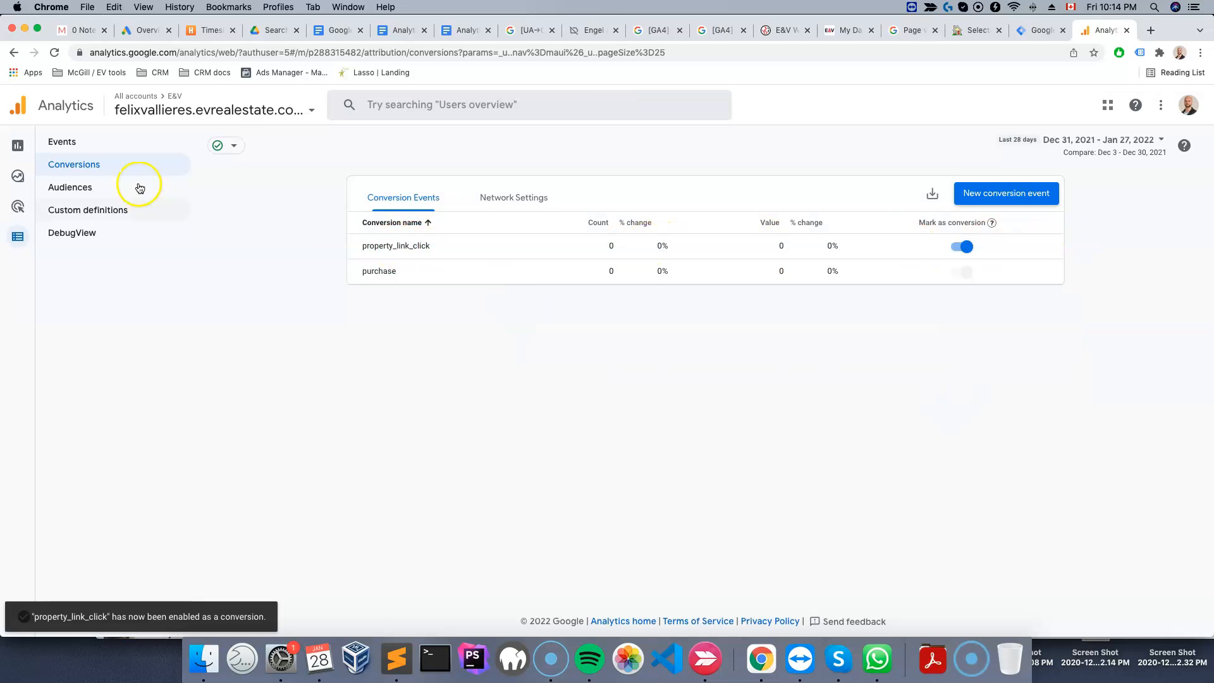
# Review the custom events list and return to the conversions list
pyautogui.click(75, 148)
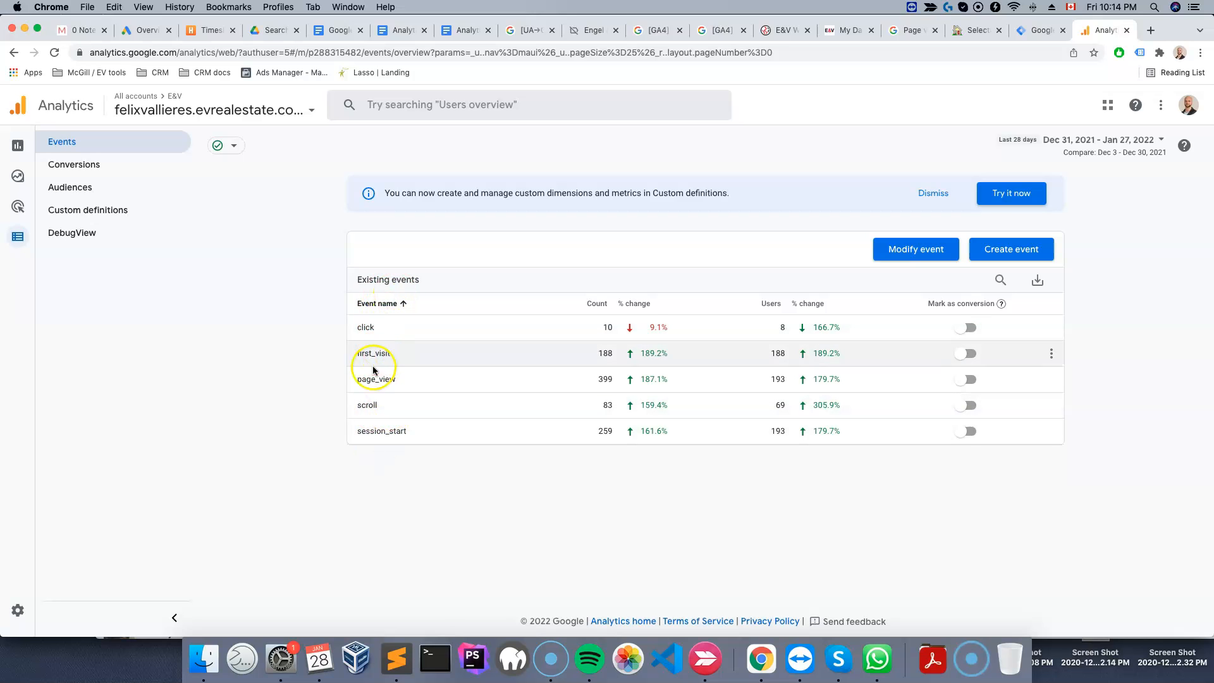
pyautogui.click(1014, 252)
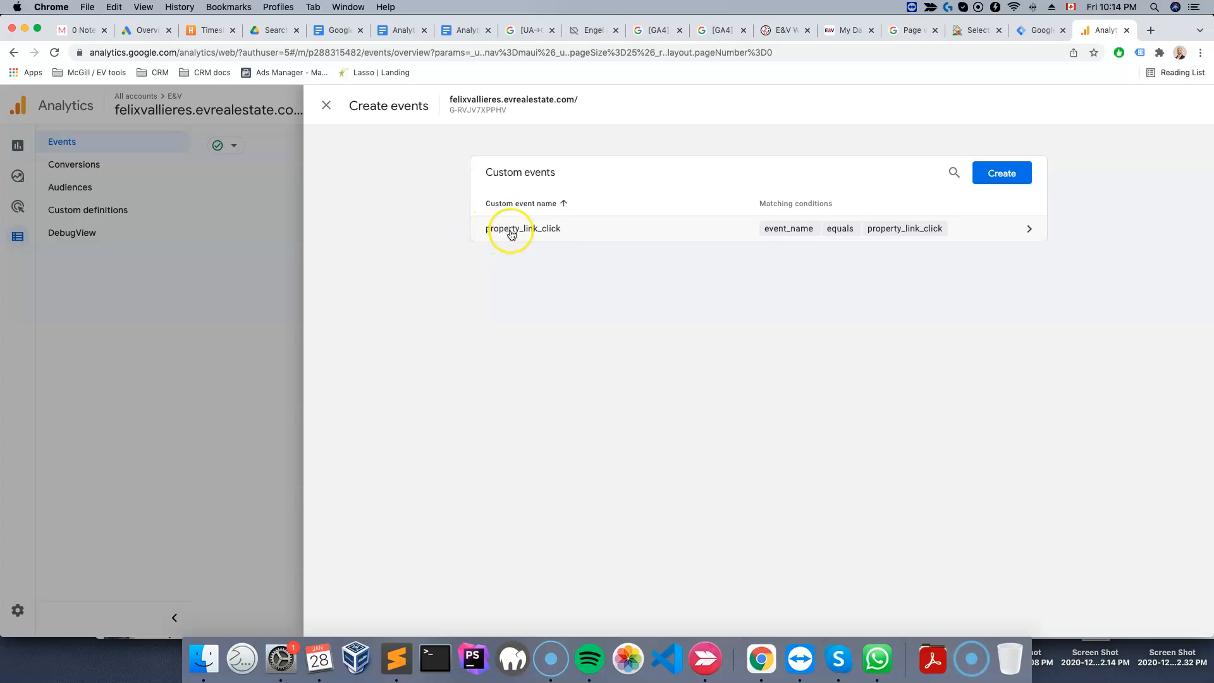
pyautogui.click(327, 106)
pyautogui.click(68, 166)
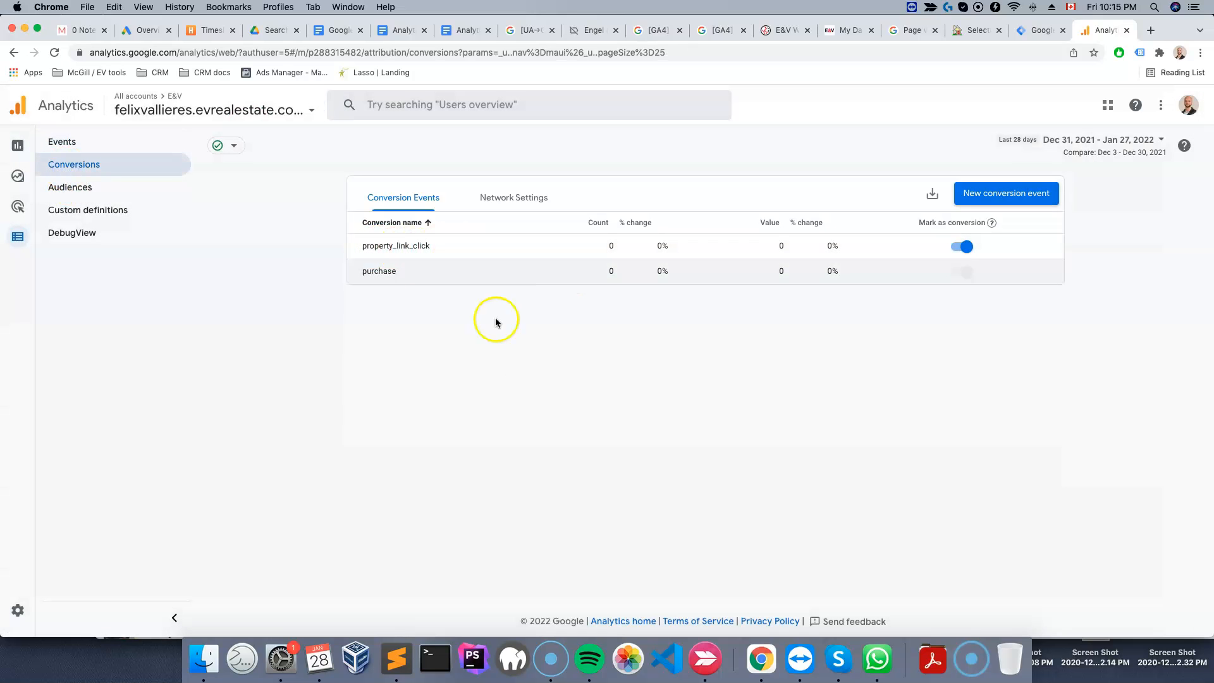
# Switch to Google Tag Manager, create a new tag and name it Init GA4
pyautogui.click(1037, 39)
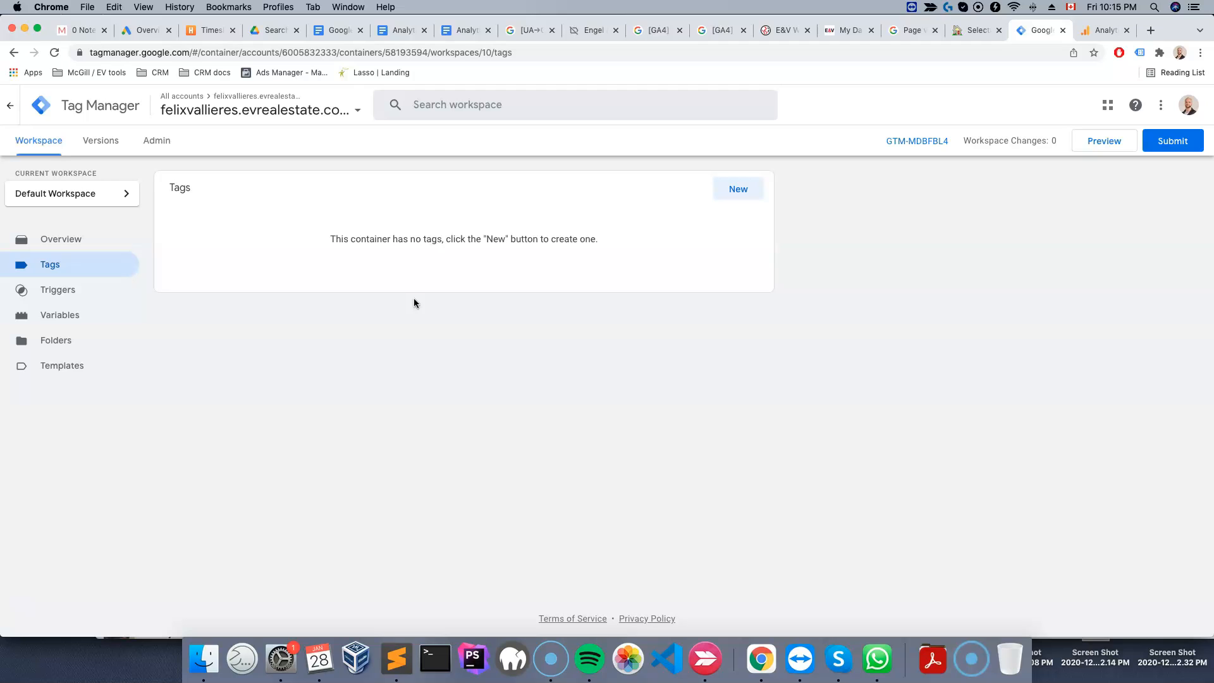
pyautogui.click(739, 190)
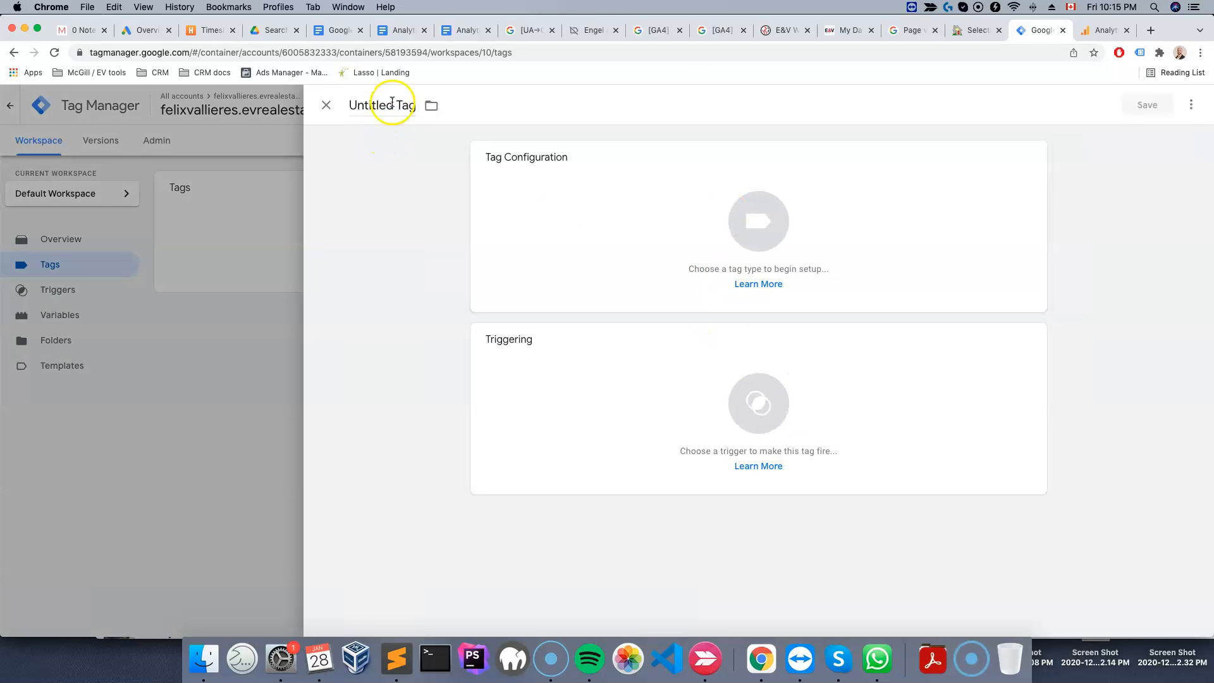
pyautogui.click(392, 95)
pyautogui.write('GA4')
pyautogui.press('BackSpace')
pyautogui.press('BackSpace')
pyautogui.press('BackSpace')
pyautogui.write('Init')
# Set the tag type to Google Analytics: GA4 Configuration and select its Measurement ID field
pyautogui.click(775, 234)
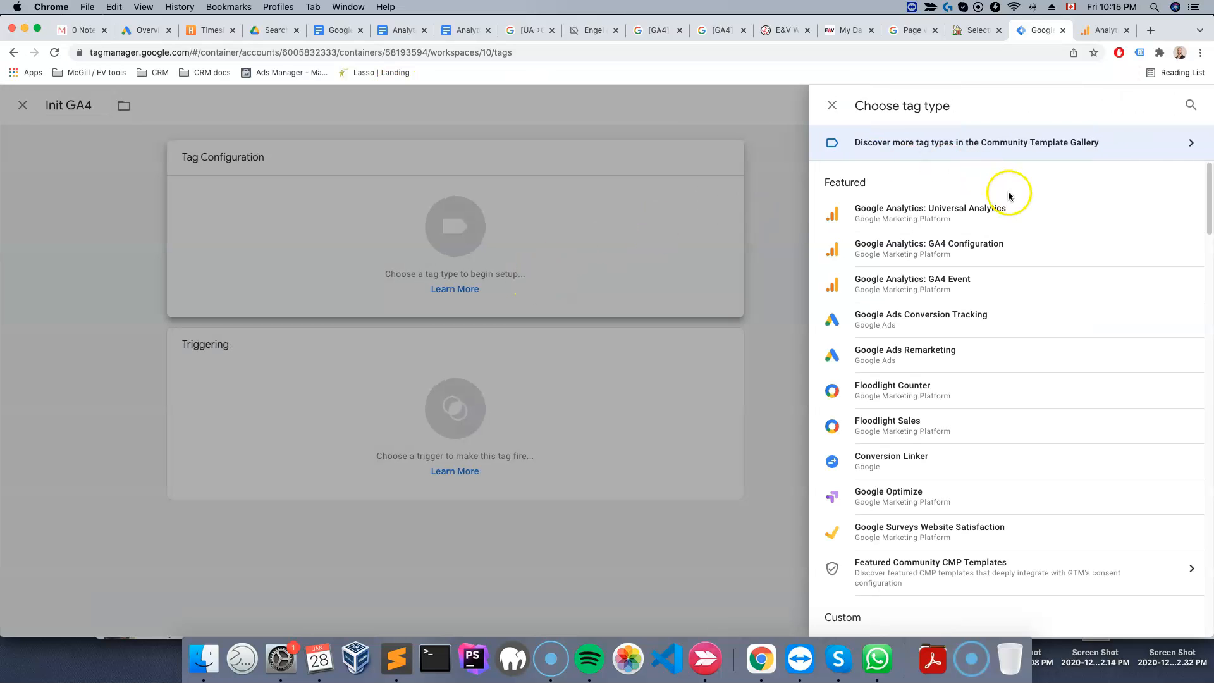
pyautogui.click(983, 288)
pyautogui.click(1007, 226)
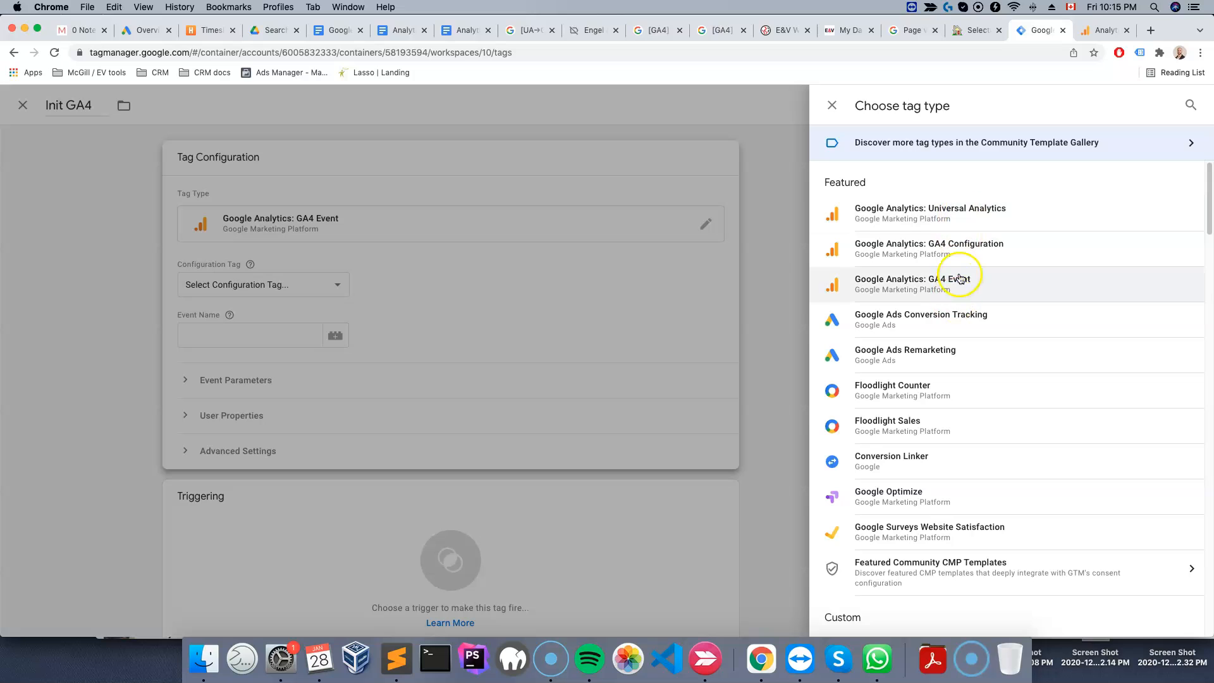
pyautogui.click(952, 246)
pyautogui.click(535, 286)
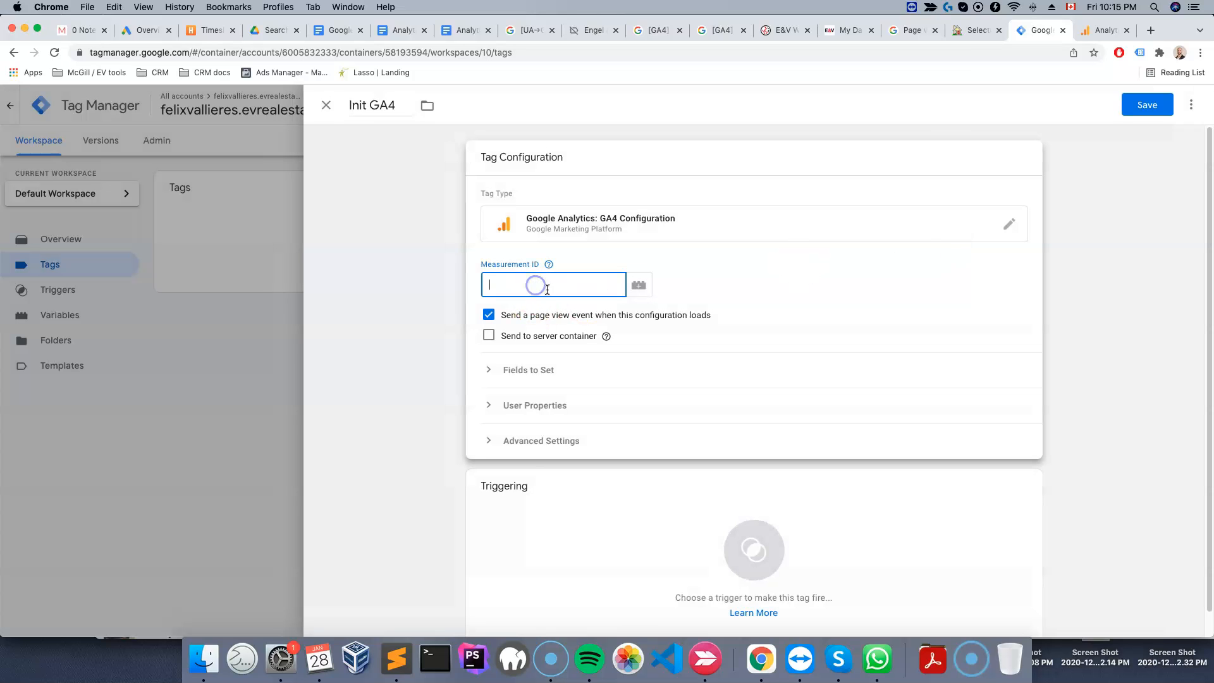
# Look up the property's measurement ID in Analytics, copy it, and paste it into the tag's Measurement ID field
pyautogui.click(1103, 33)
pyautogui.click(469, 109)
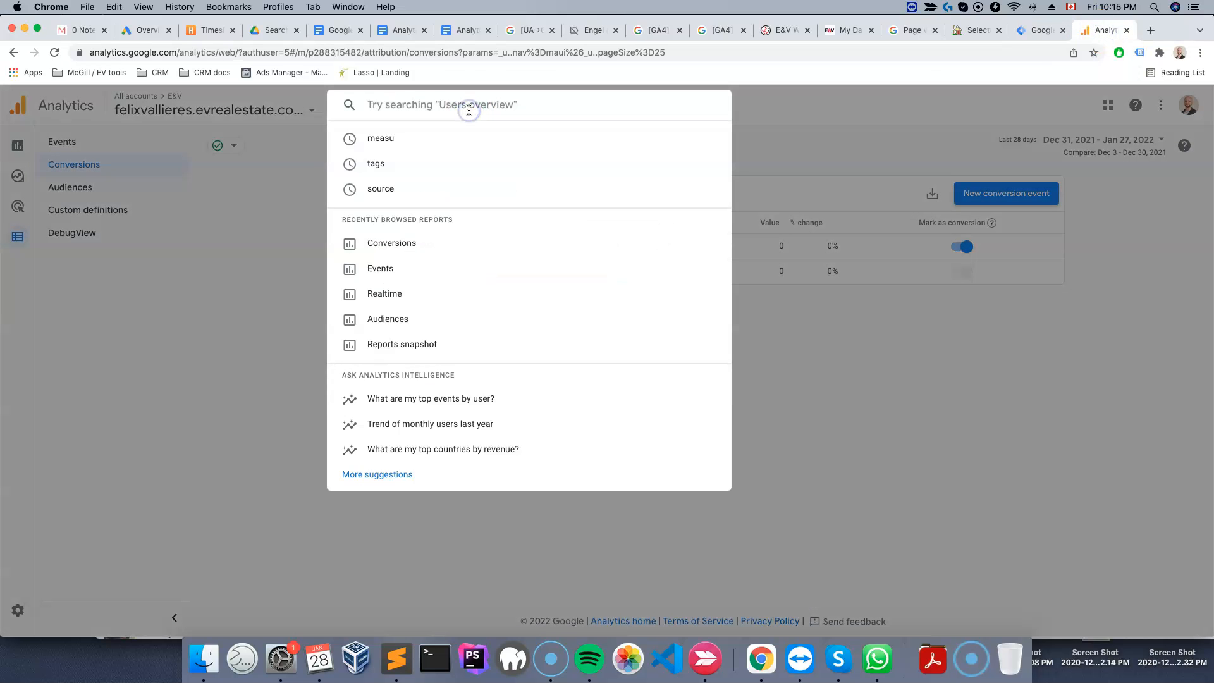
pyautogui.write('measure id')
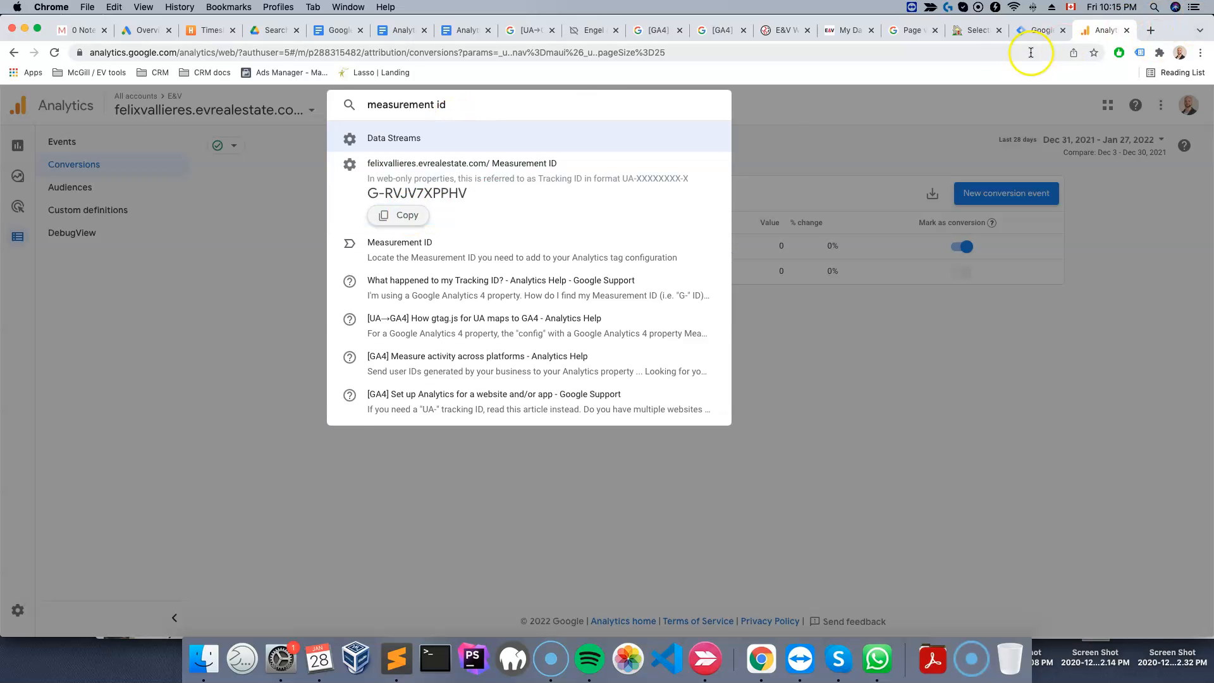
pyautogui.click(977, 32)
pyautogui.click(1015, 33)
pyautogui.write('G-RVJV7XPPHV')
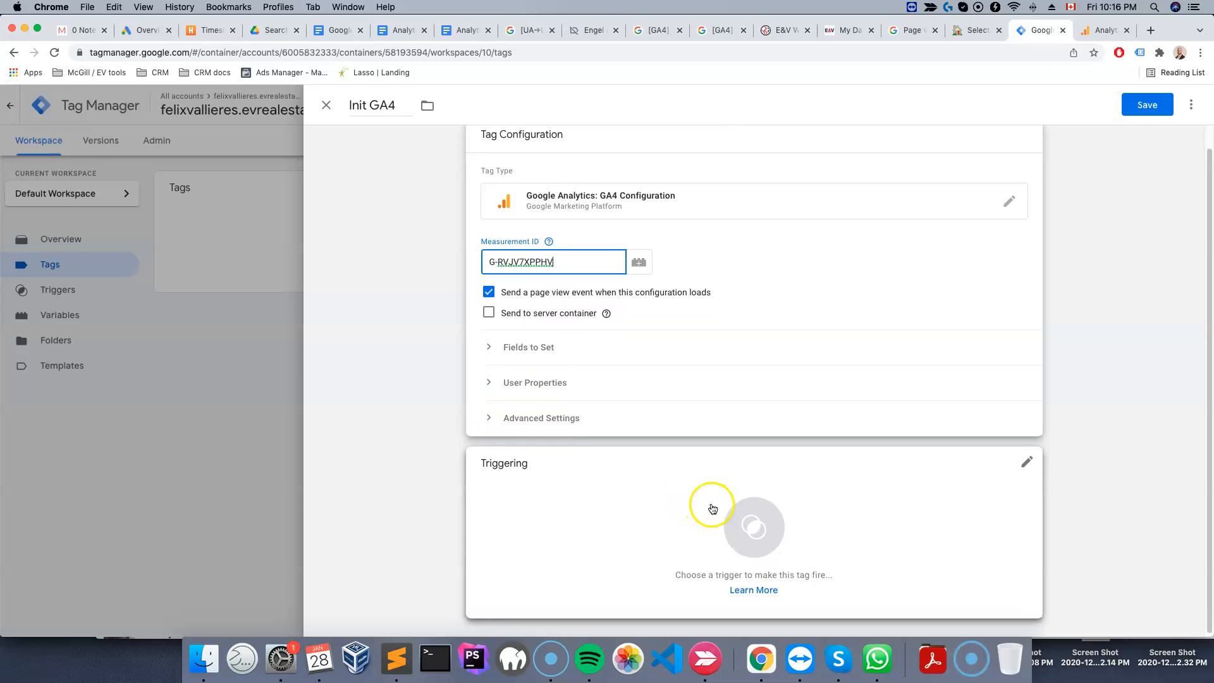
# Add the Initialization - All Pages firing trigger to the tag and save it
pyautogui.click(743, 518)
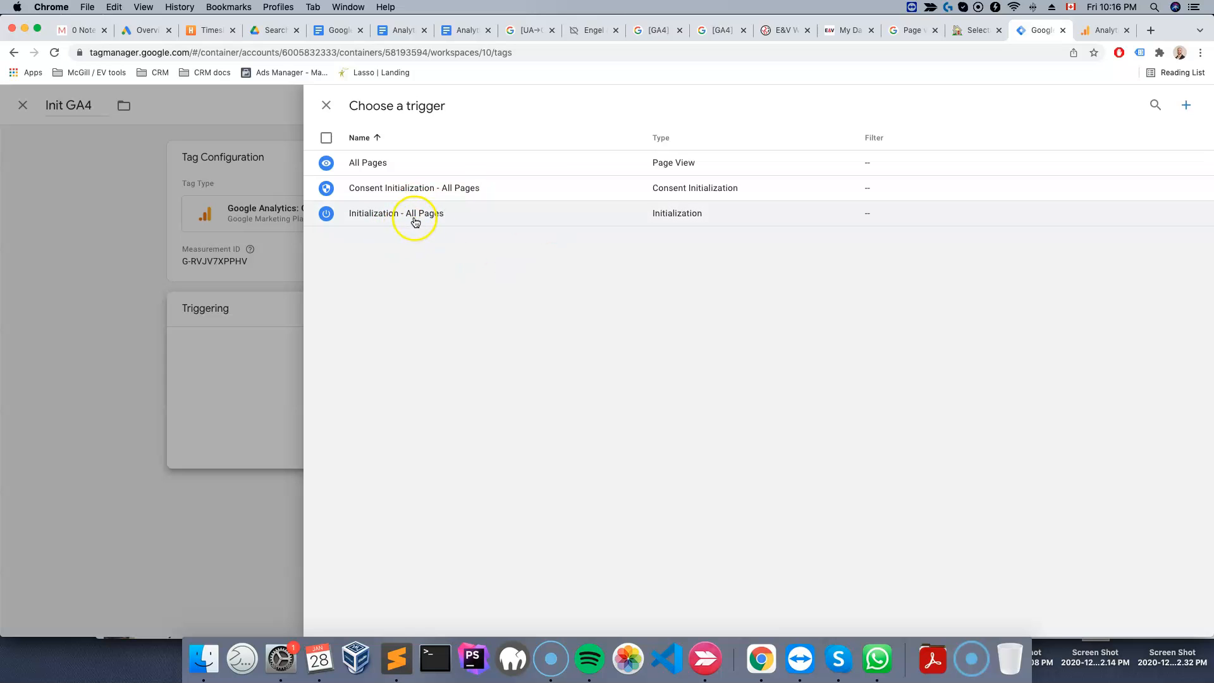
pyautogui.click(435, 221)
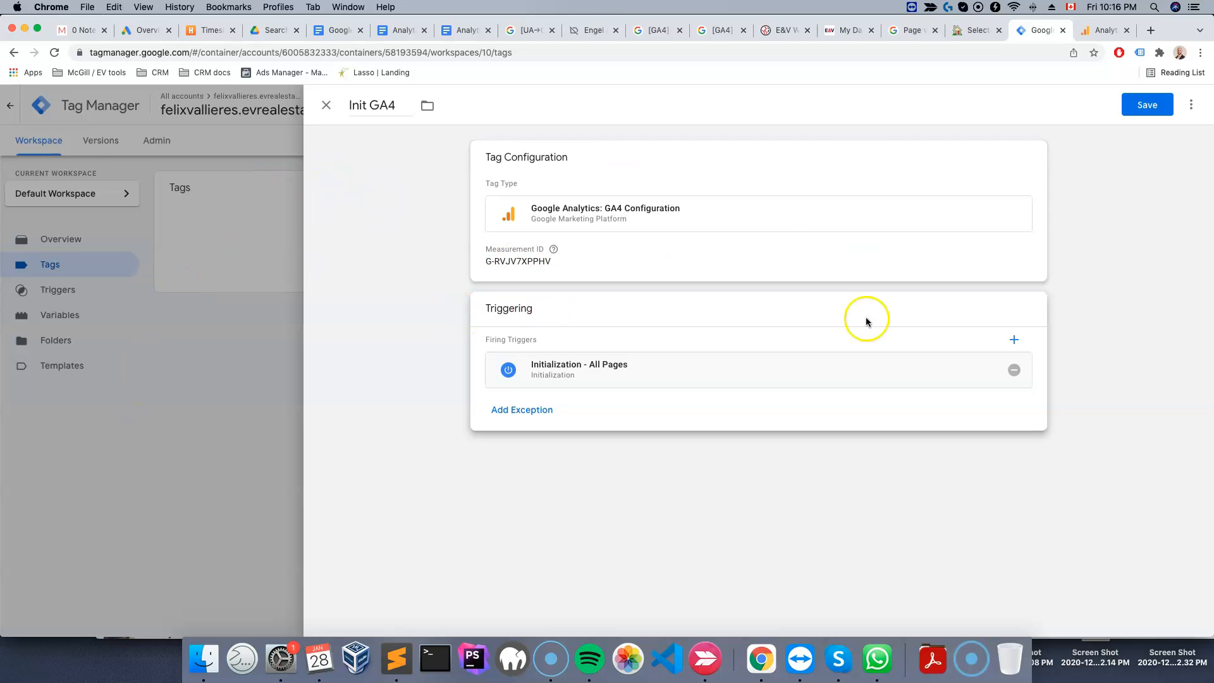
pyautogui.click(1147, 105)
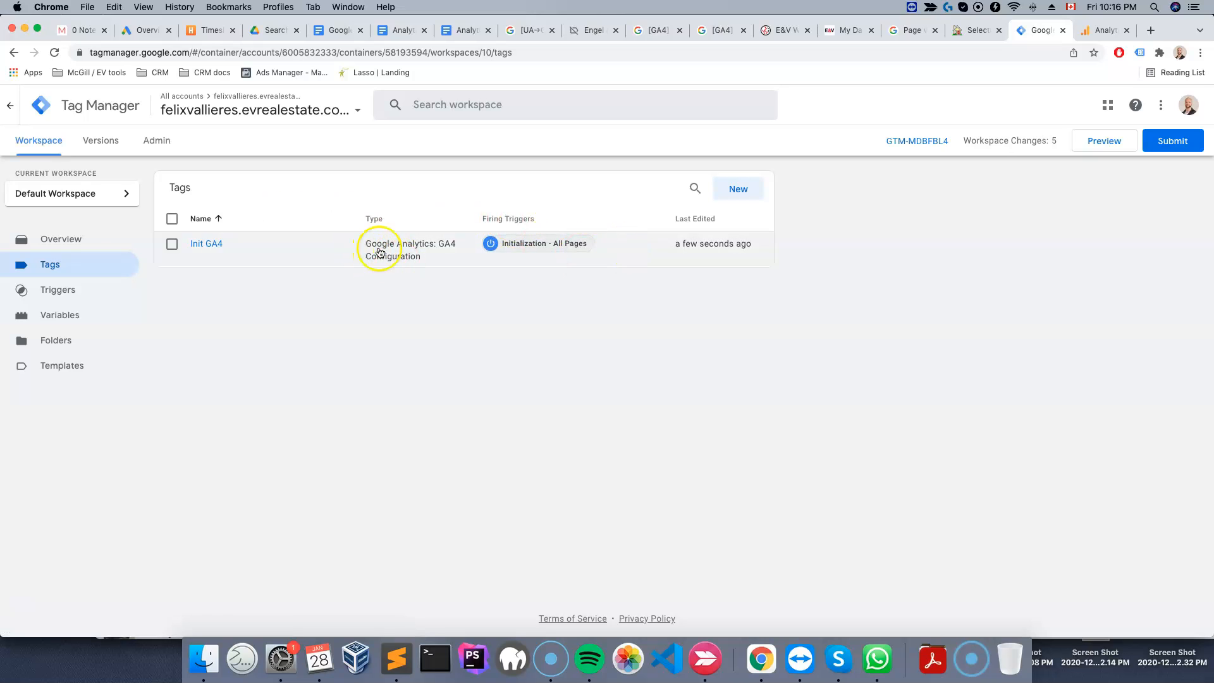
# Create a new trigger named Property Link Click with the Click - Just Links trigger type
pyautogui.click(58, 290)
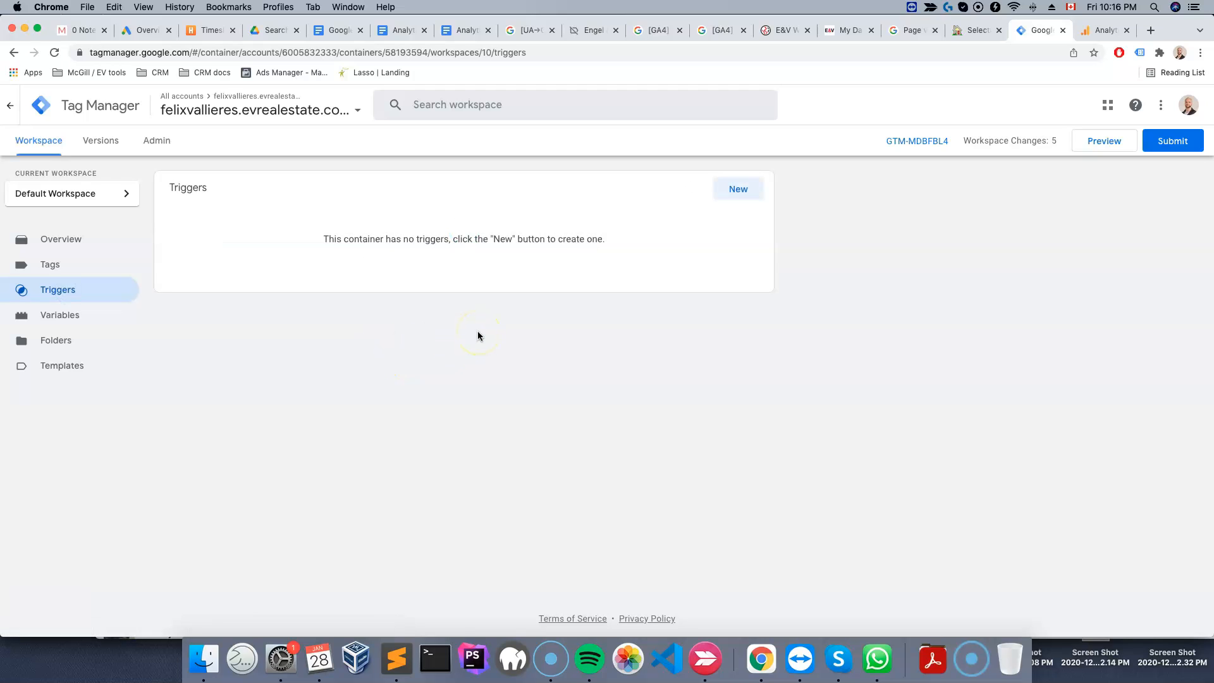
pyautogui.click(738, 188)
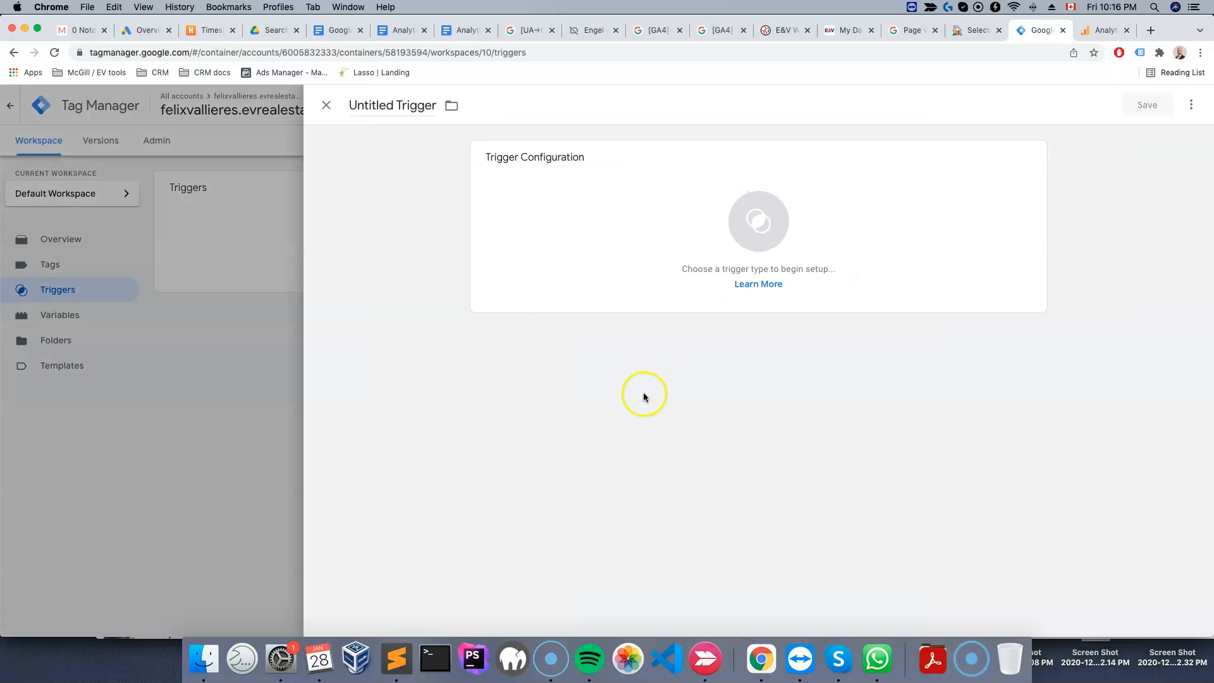
pyautogui.click(395, 102)
pyautogui.write('Property Link Click')
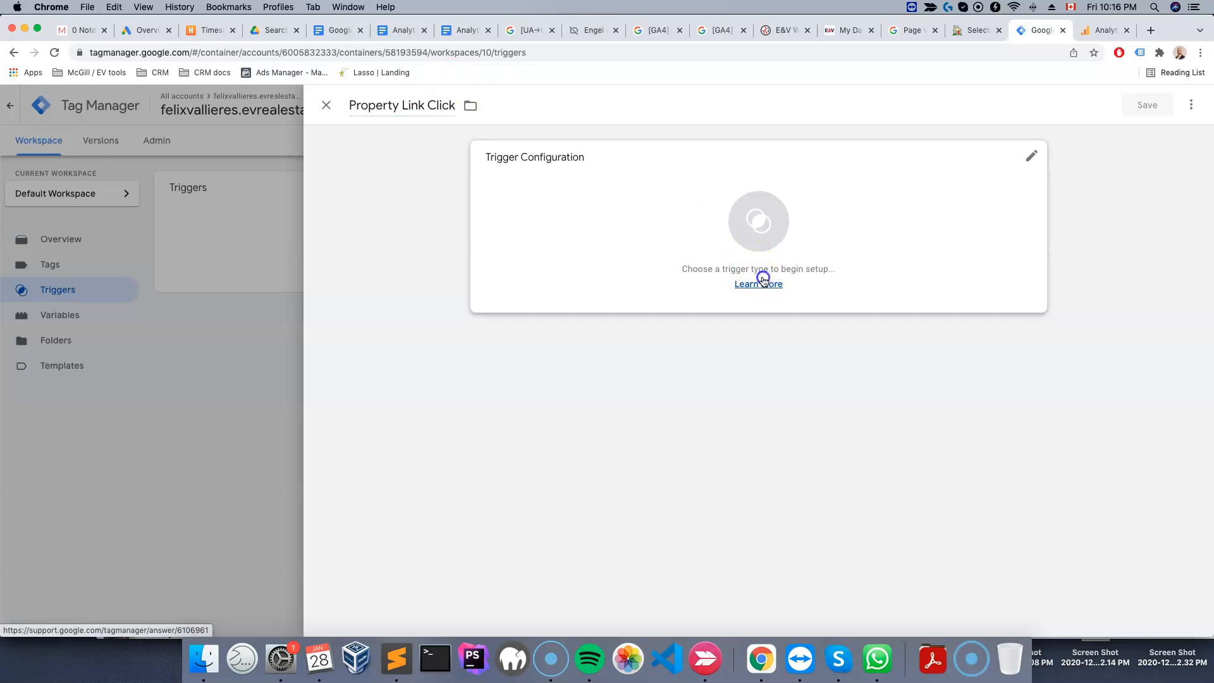
pyautogui.click(770, 206)
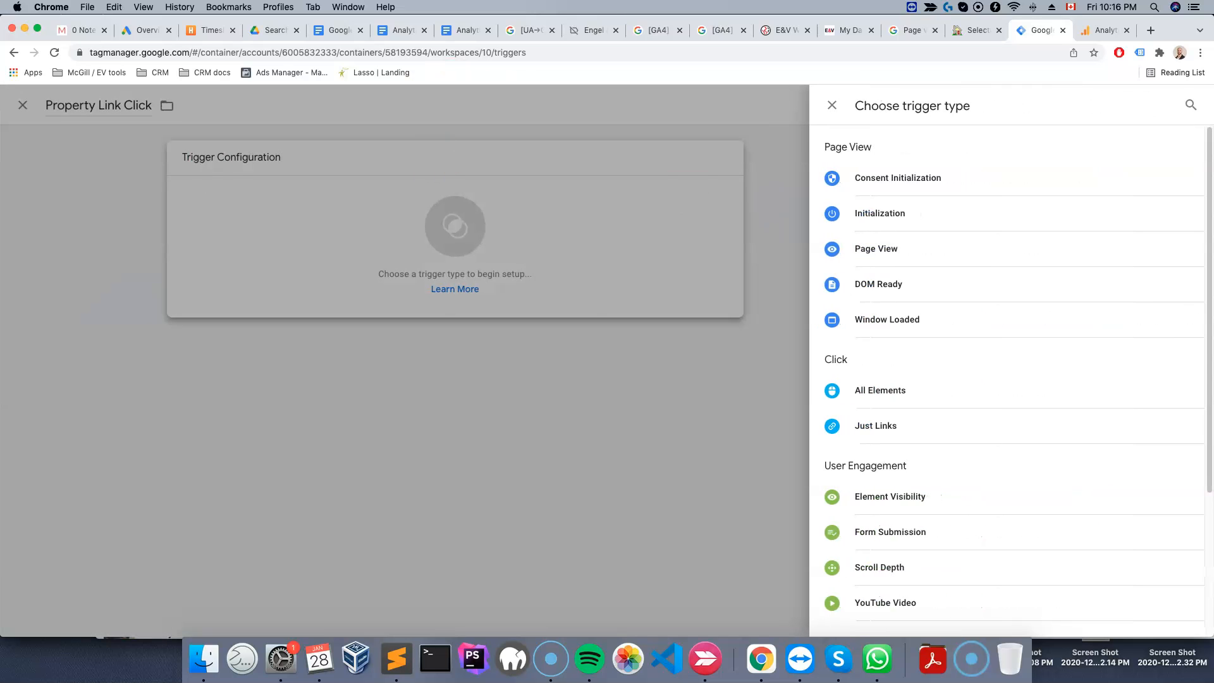
pyautogui.click(22, 618)
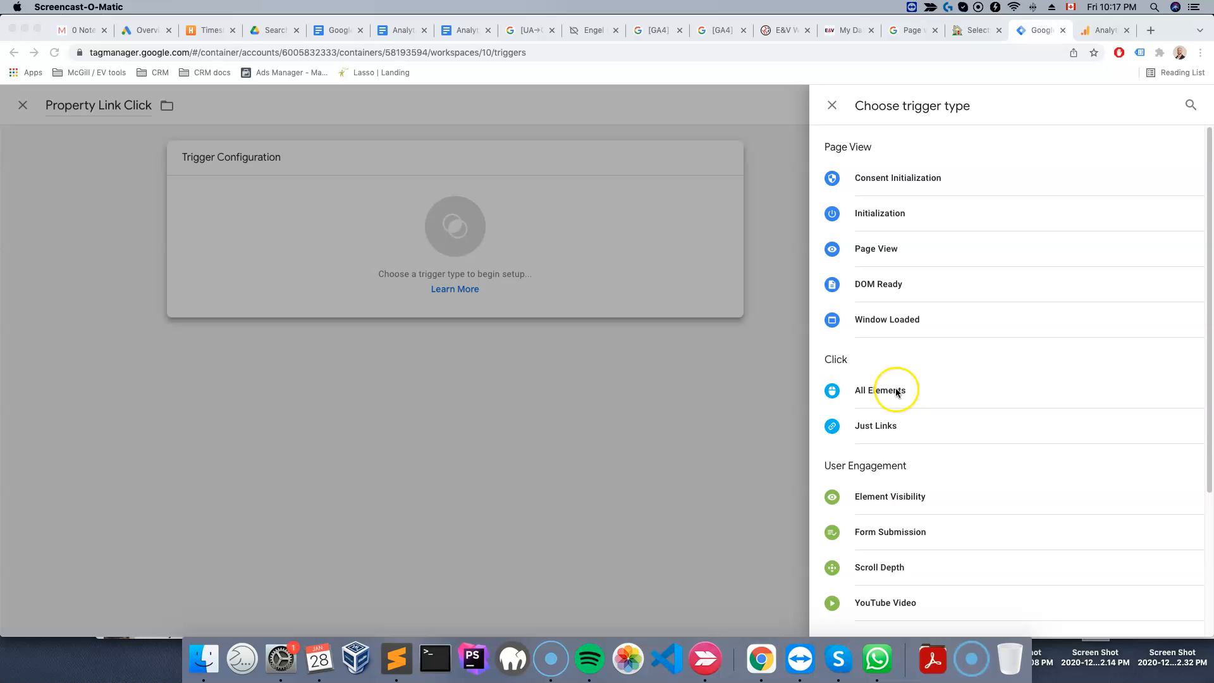
pyautogui.click(874, 429)
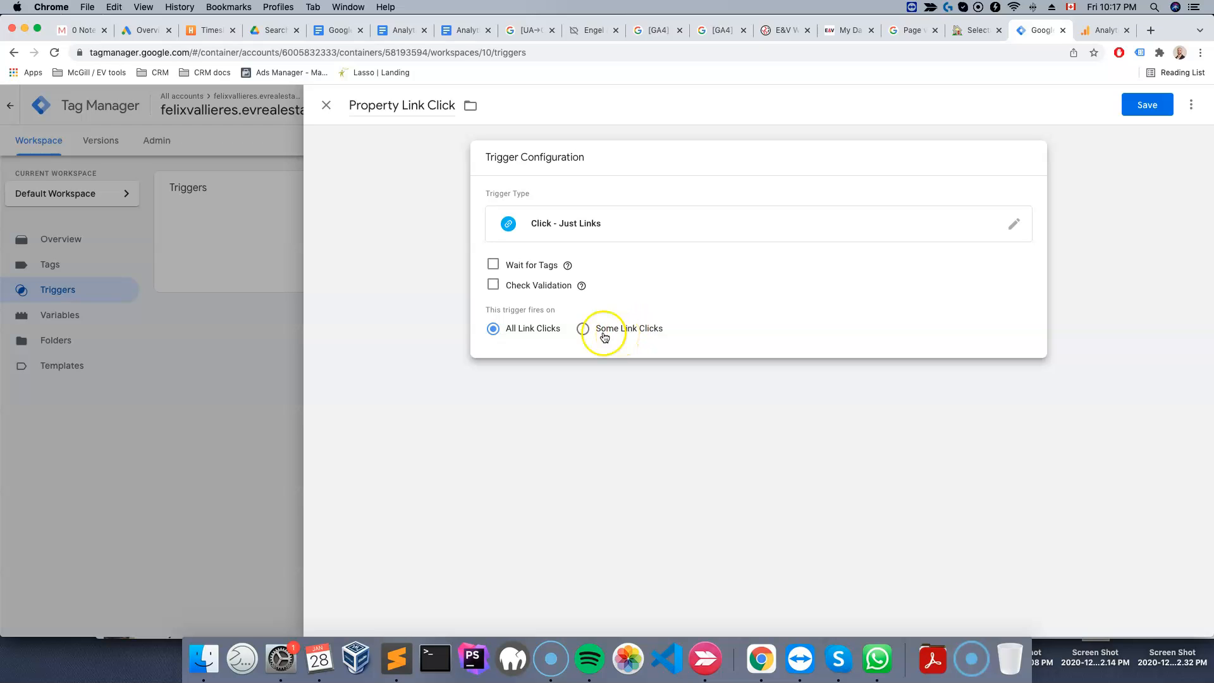
# Make the trigger fire on Some Link Clicks, using Click URL contains as its condition
pyautogui.click(584, 329)
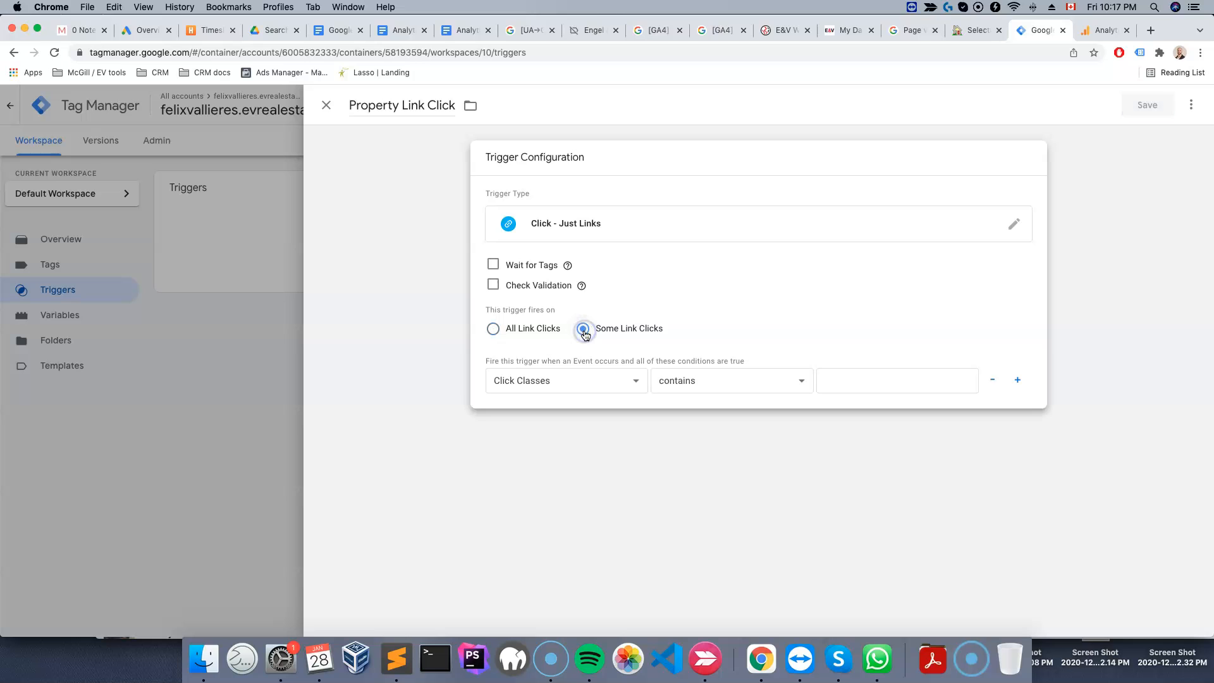
pyautogui.click(560, 382)
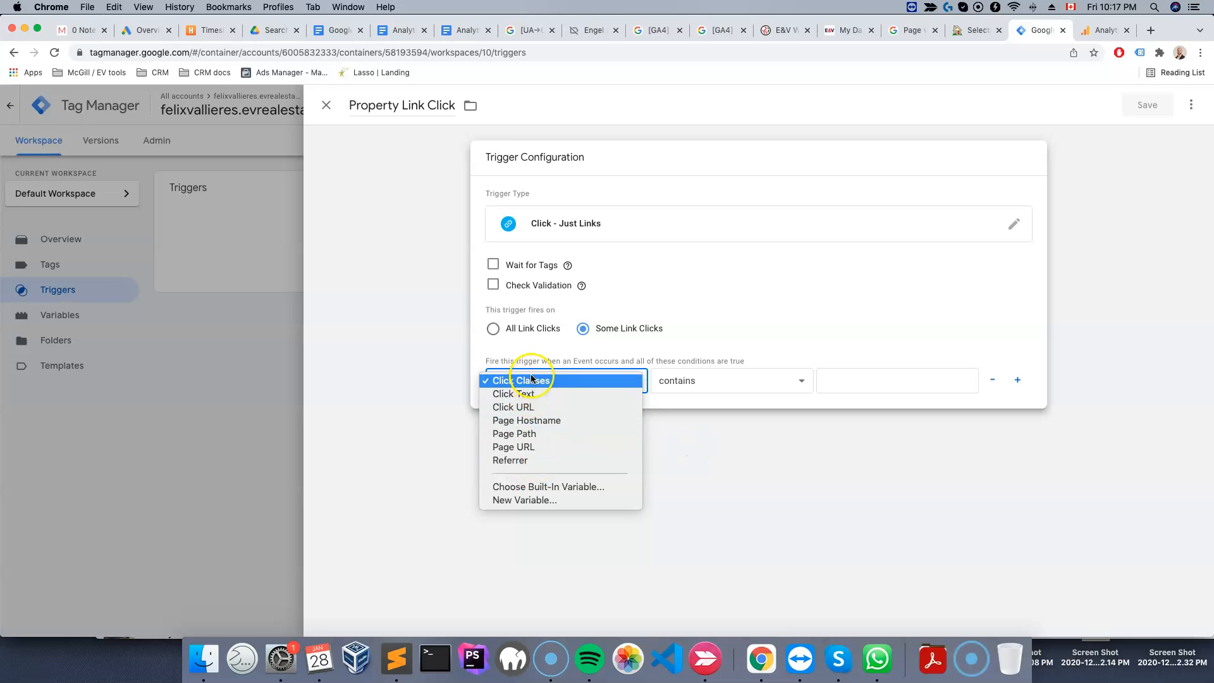
pyautogui.click(524, 488)
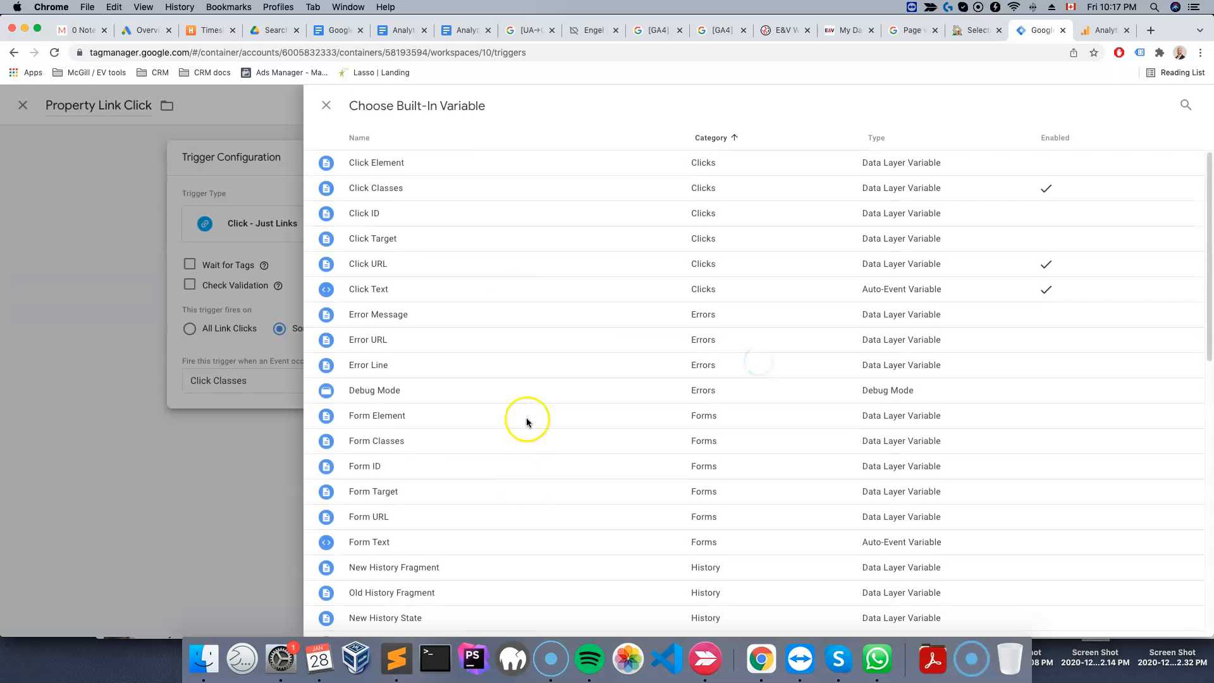
pyautogui.click(327, 105)
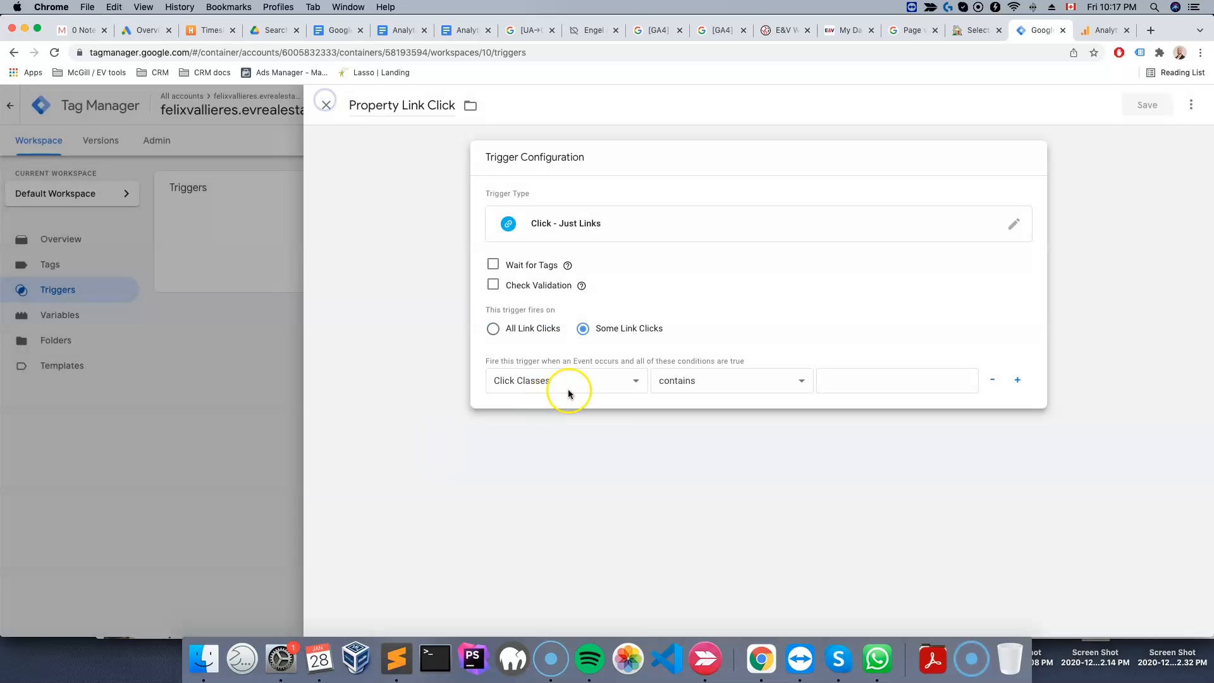
pyautogui.click(560, 380)
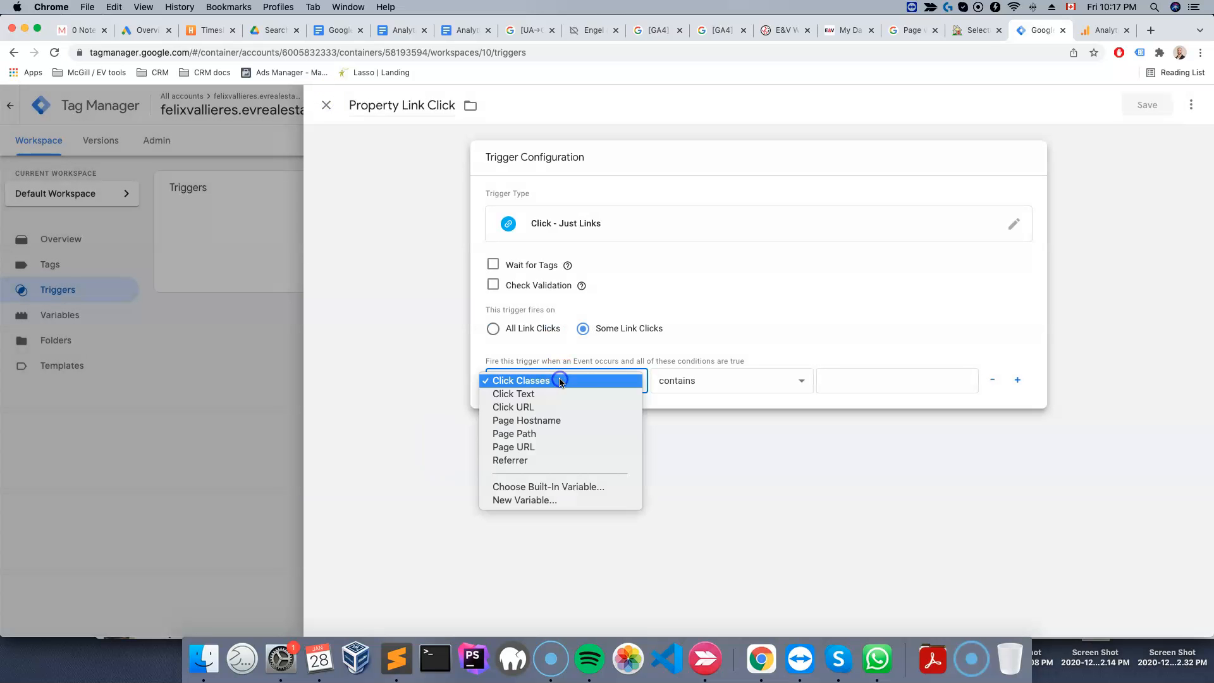
pyautogui.click(508, 408)
pyautogui.click(895, 387)
# Inspect the property link button on the website's home page to examine its link URL
pyautogui.click(964, 30)
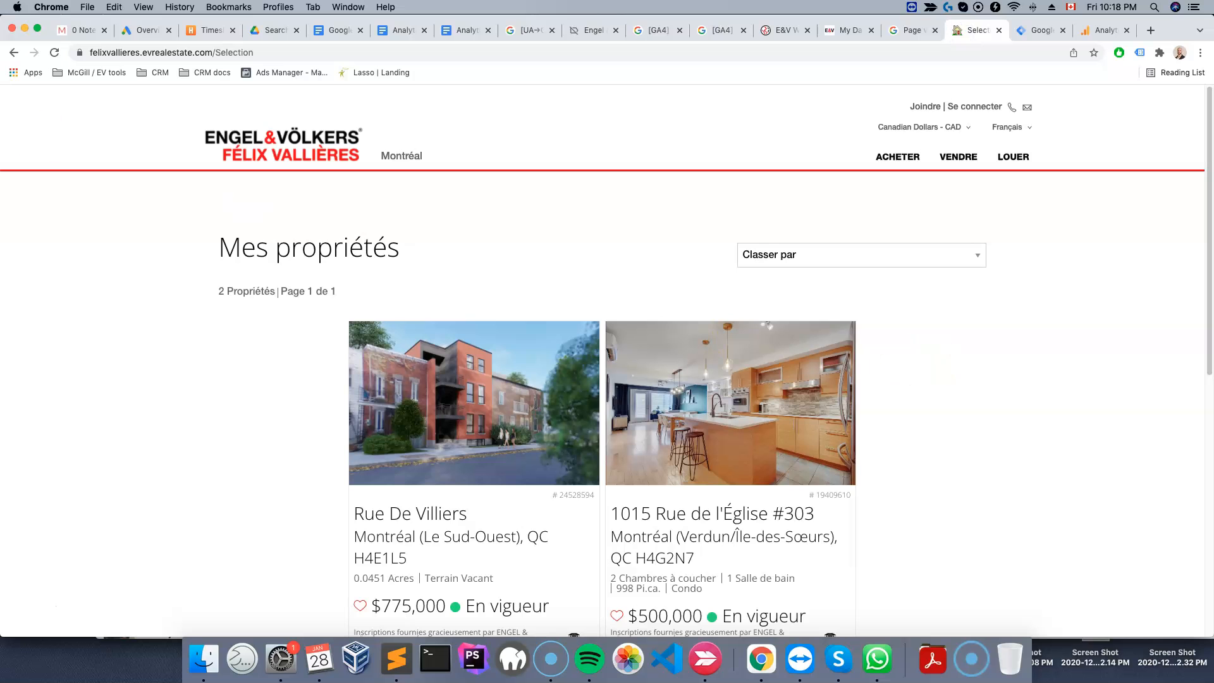
pyautogui.click(13, 57)
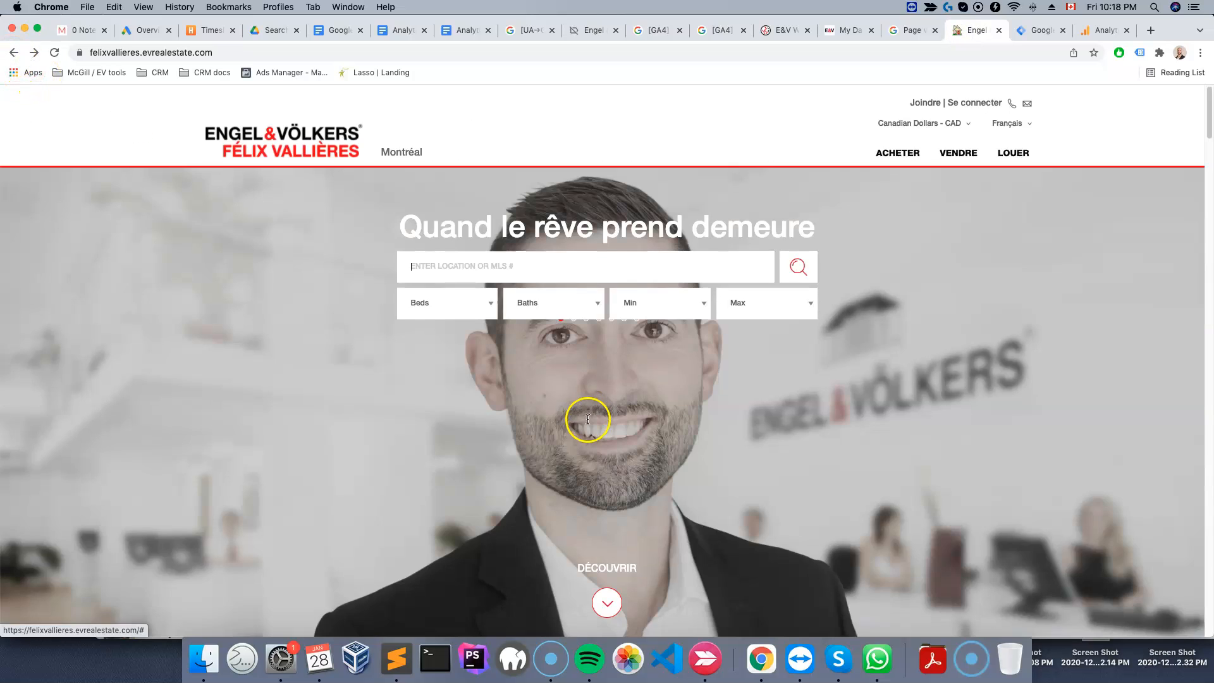
pyautogui.scroll(-10, 558, 408)
pyautogui.scroll(-15, 558, 408)
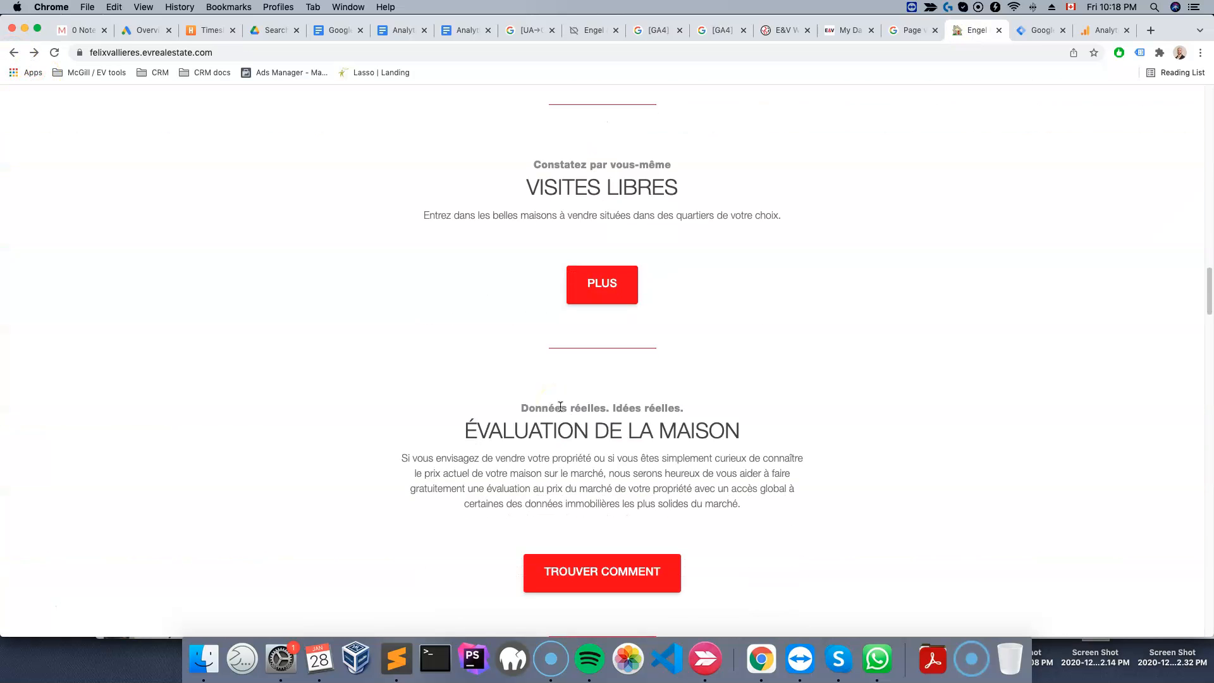
pyautogui.rightClick(594, 413)
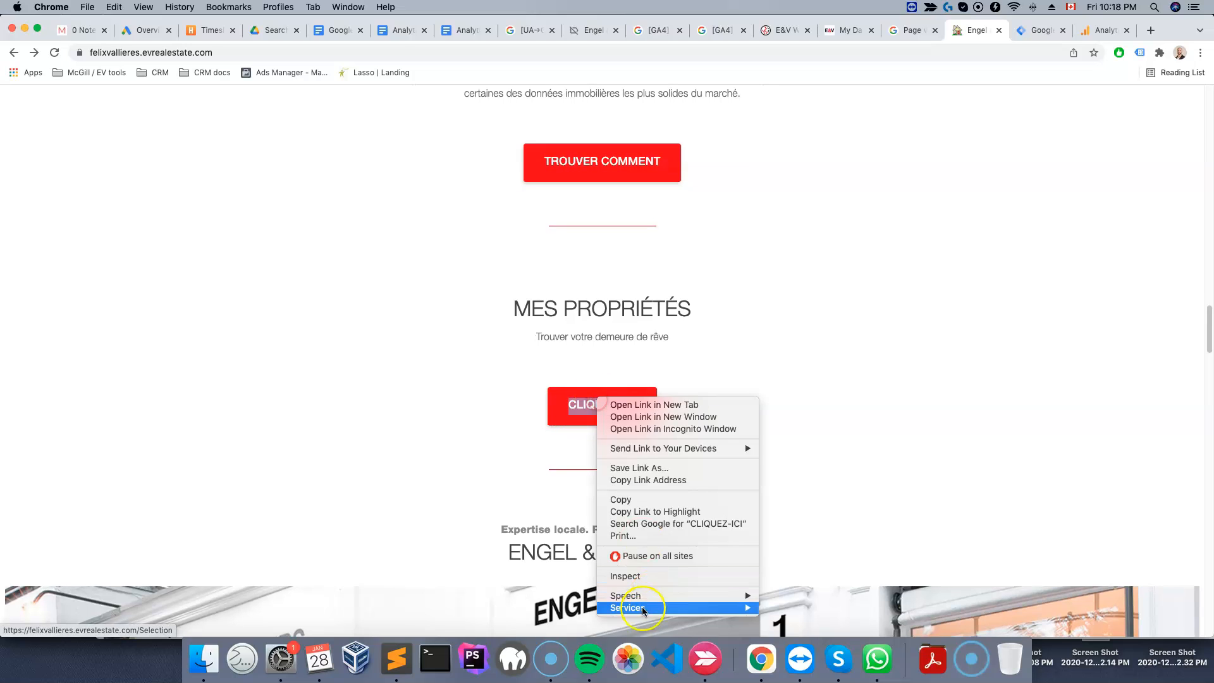
pyautogui.click(519, 482)
pyautogui.rightClick(595, 408)
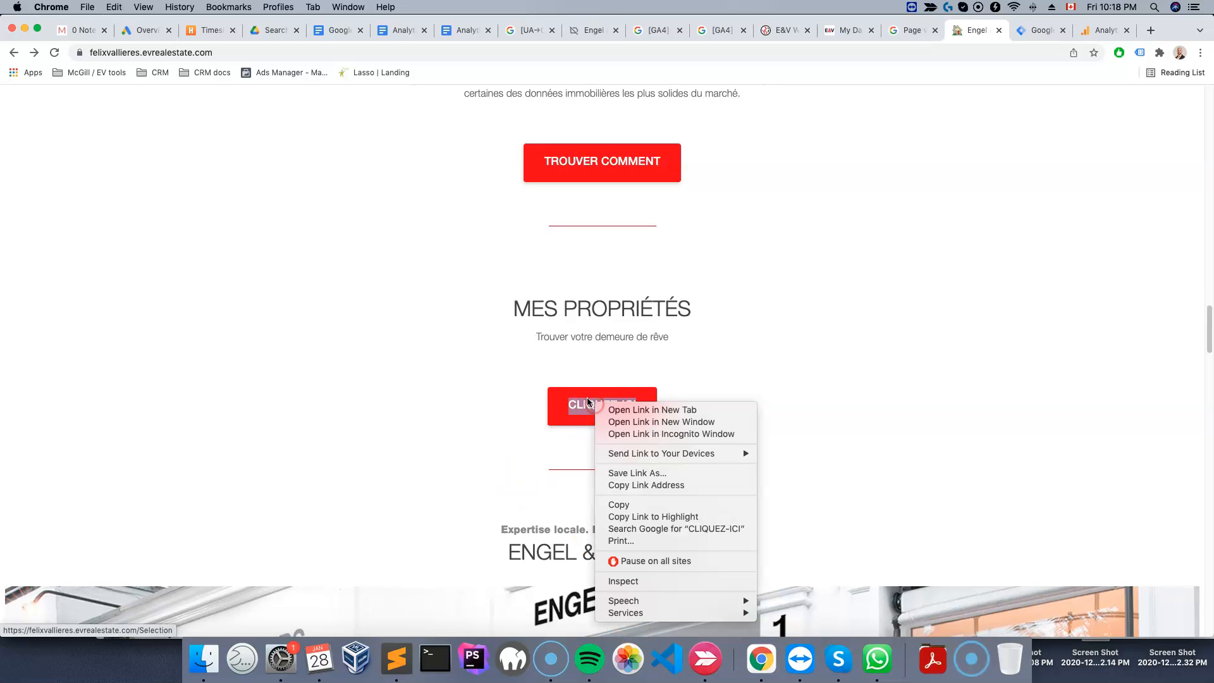
pyautogui.click(549, 465)
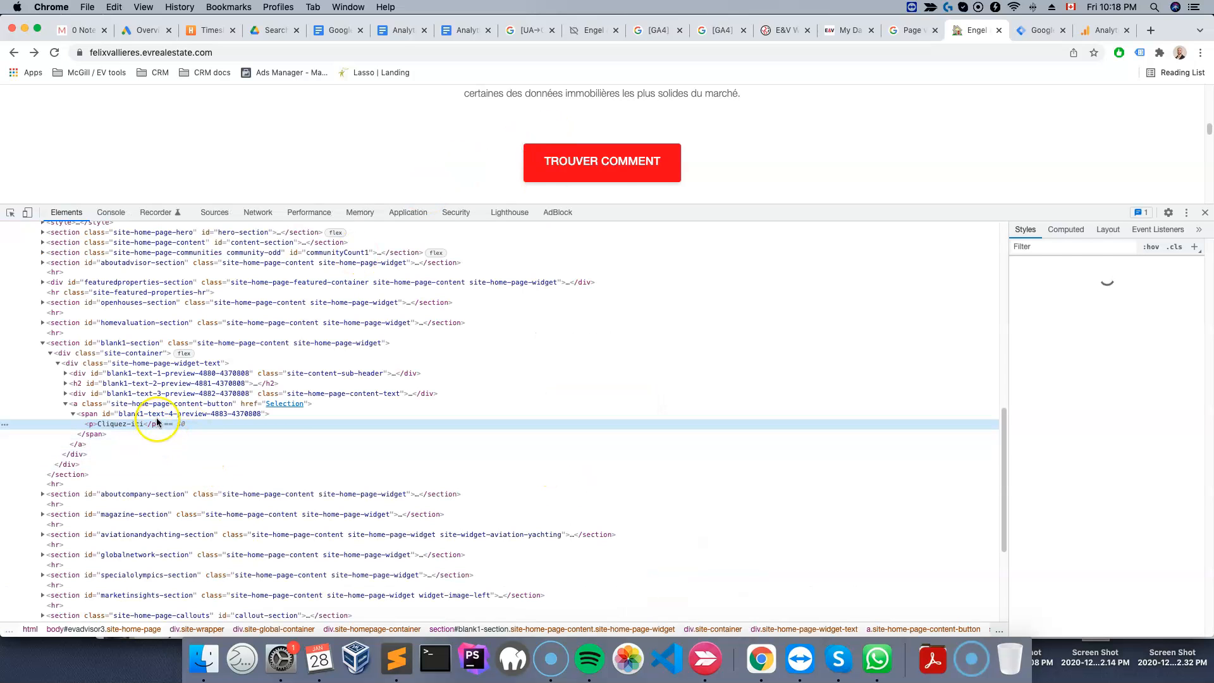
pyautogui.click(136, 403)
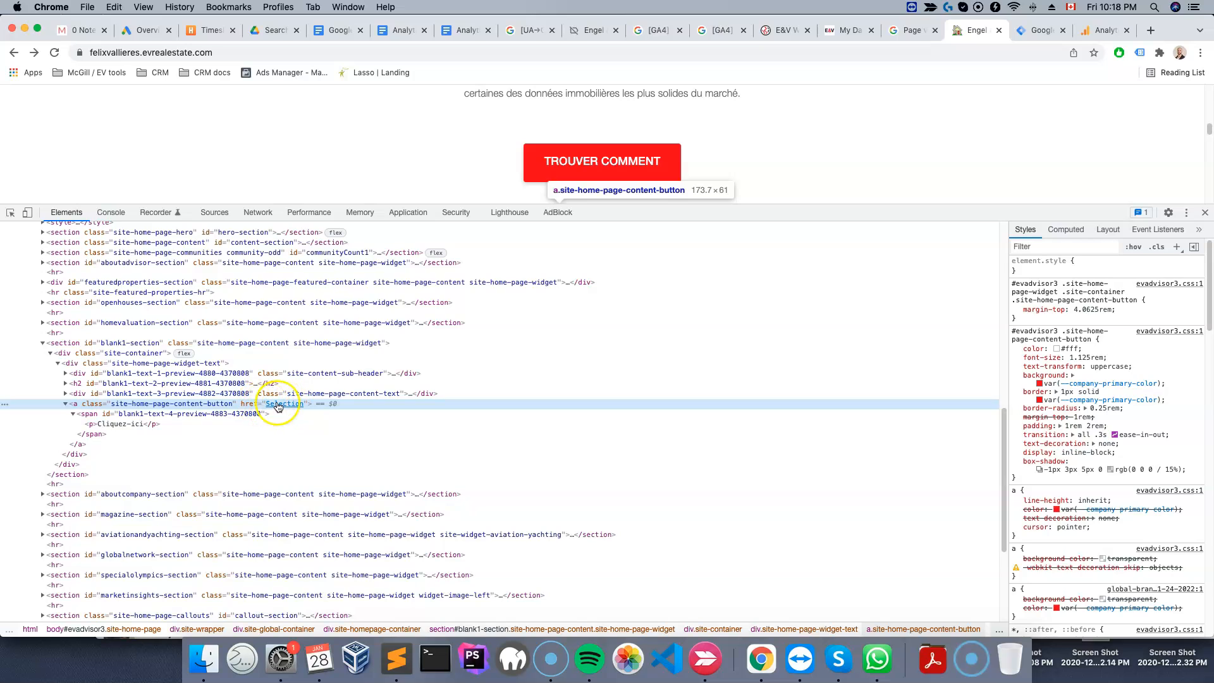
# Enter Selection as the Click URL condition value and save the trigger
pyautogui.click(1037, 30)
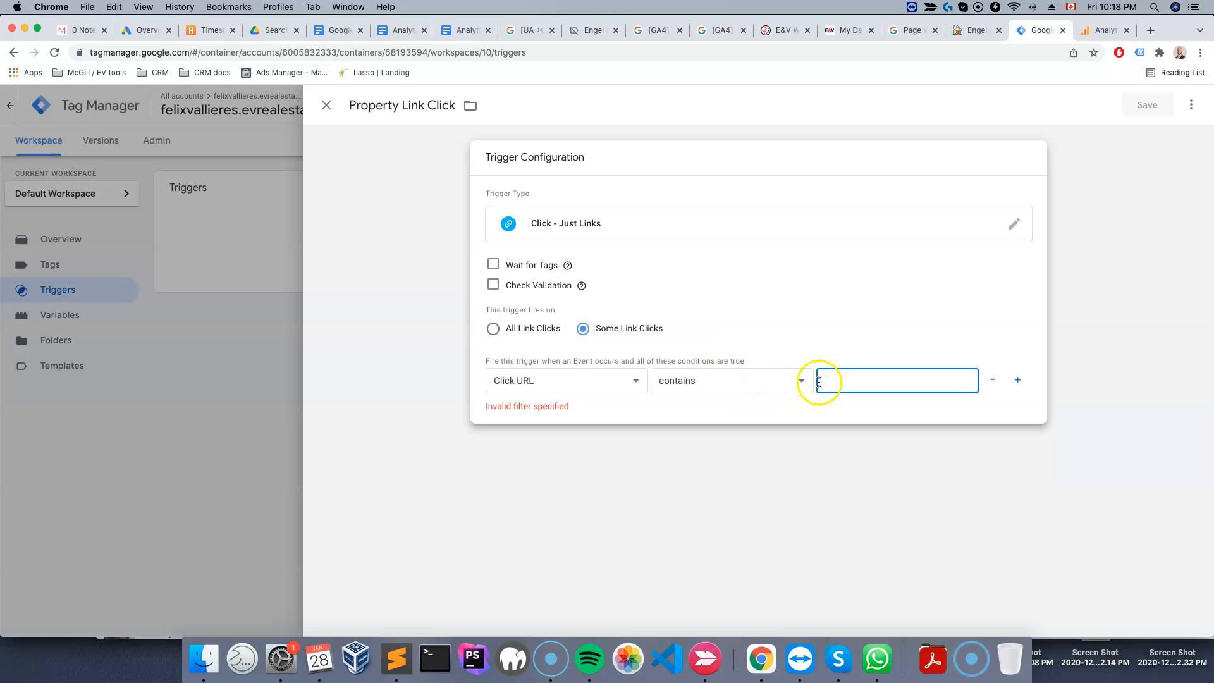
pyautogui.write('Selectio')
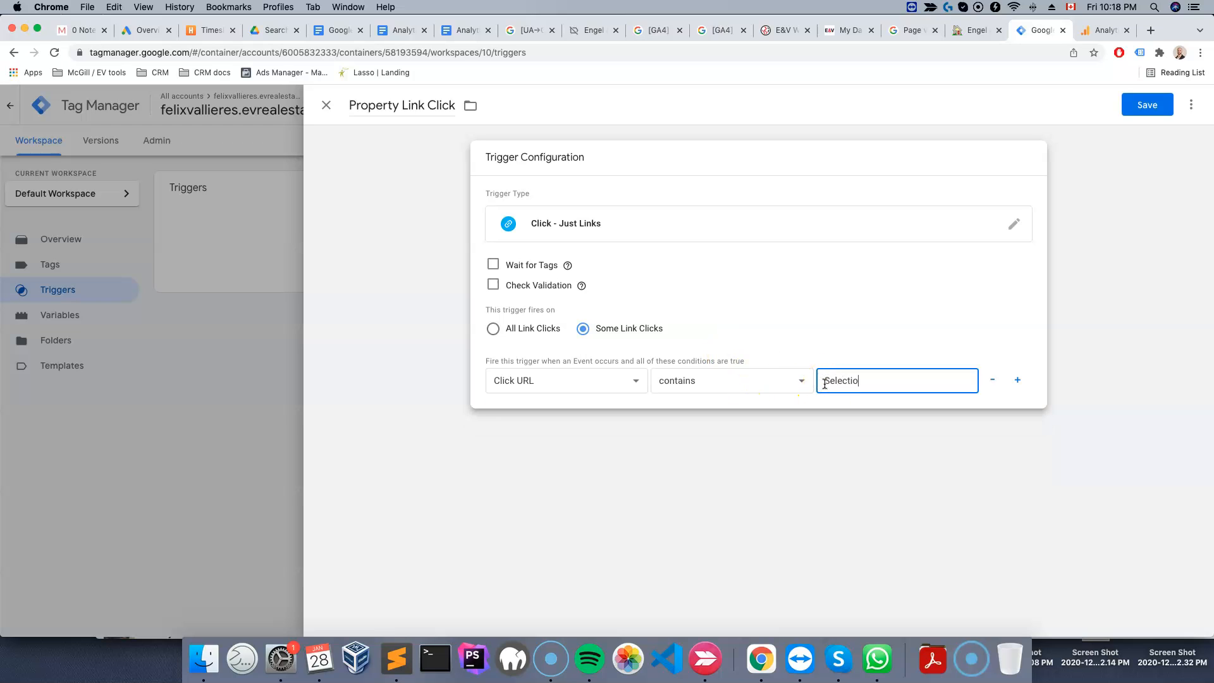
pyautogui.write('n')
pyautogui.click(822, 469)
pyautogui.click(649, 264)
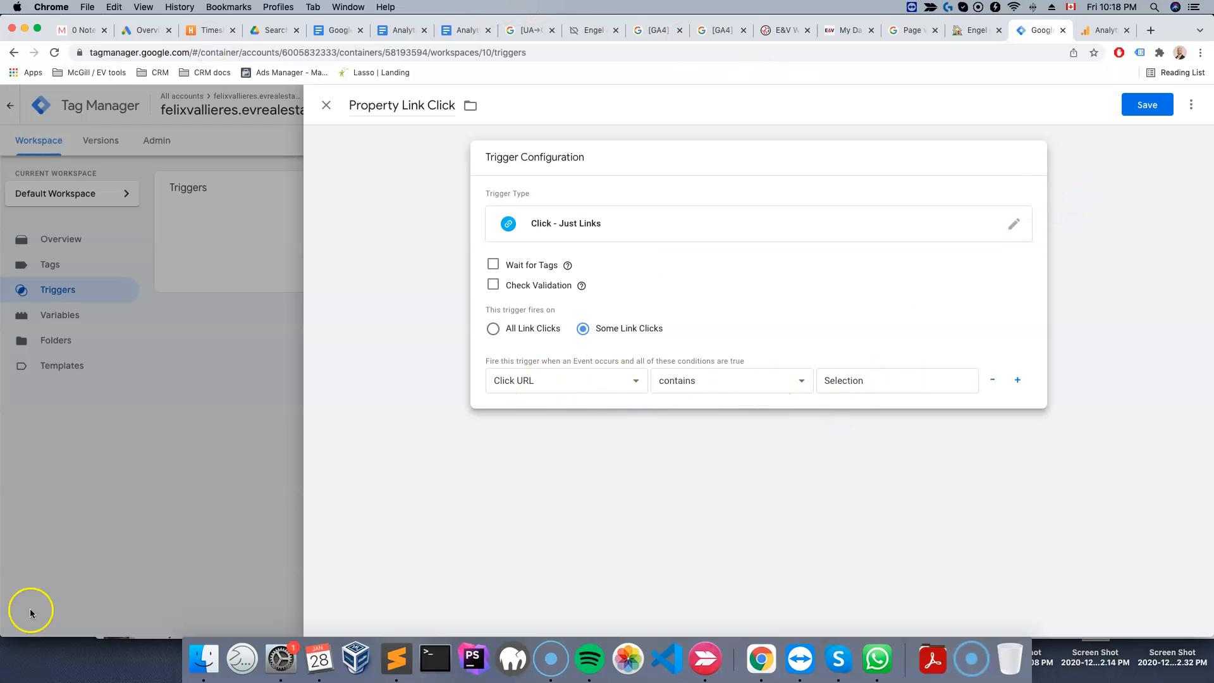
pyautogui.click(1149, 105)
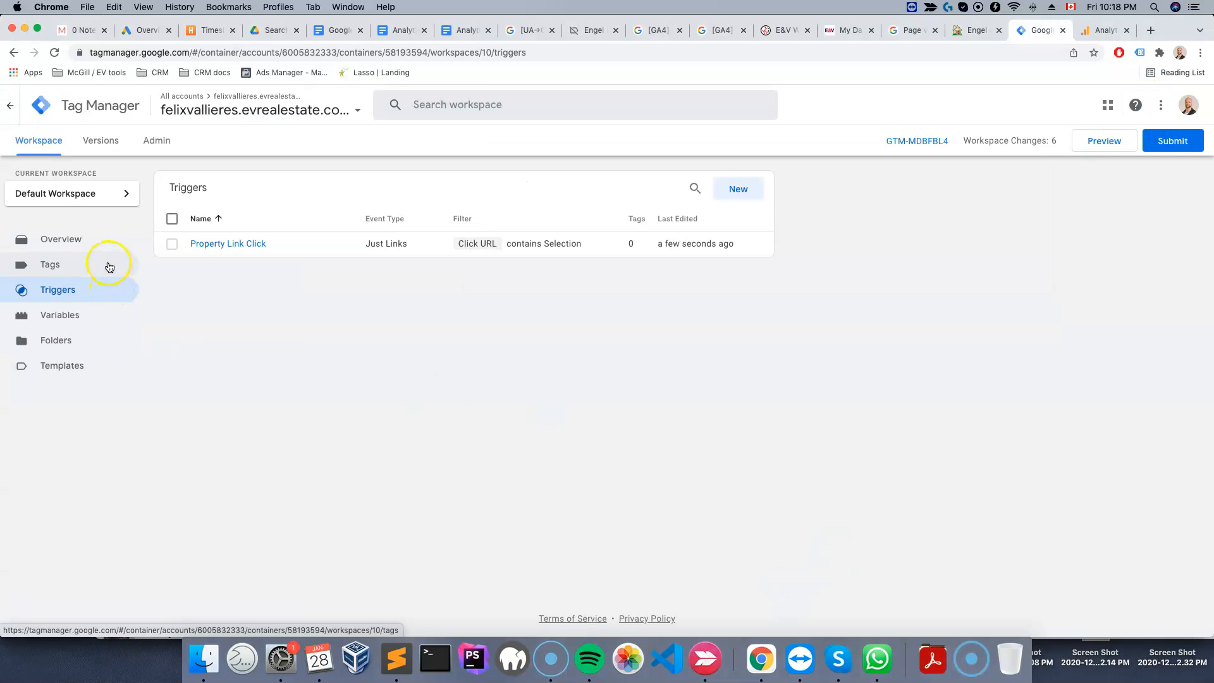
# Create a new tag named Property Link Click with the Google Analytics: GA4 Event tag type
pyautogui.click(42, 272)
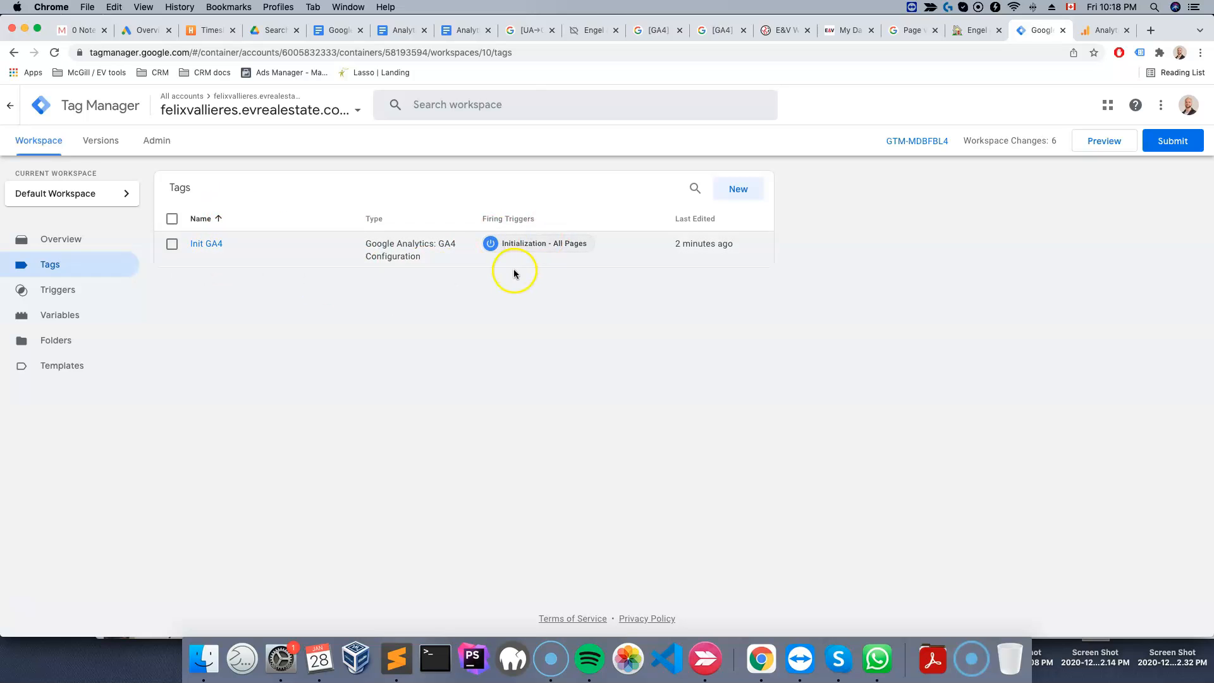
pyautogui.press('XF86AudioPlay')
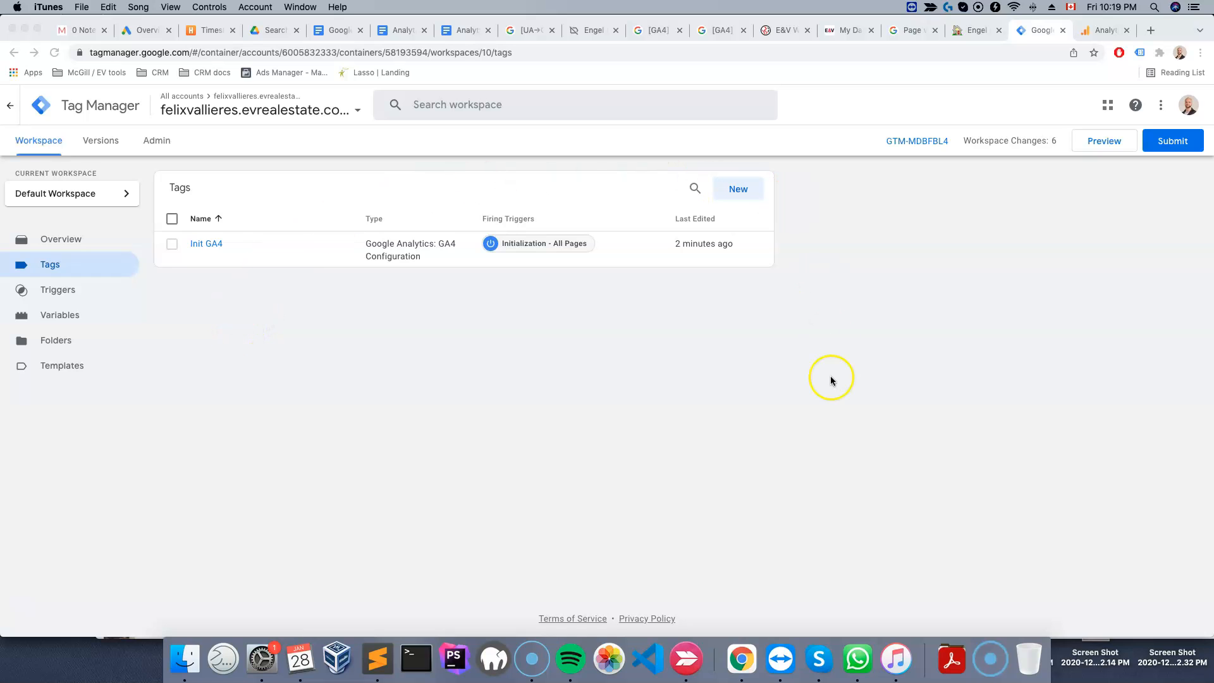
pyautogui.click(536, 398)
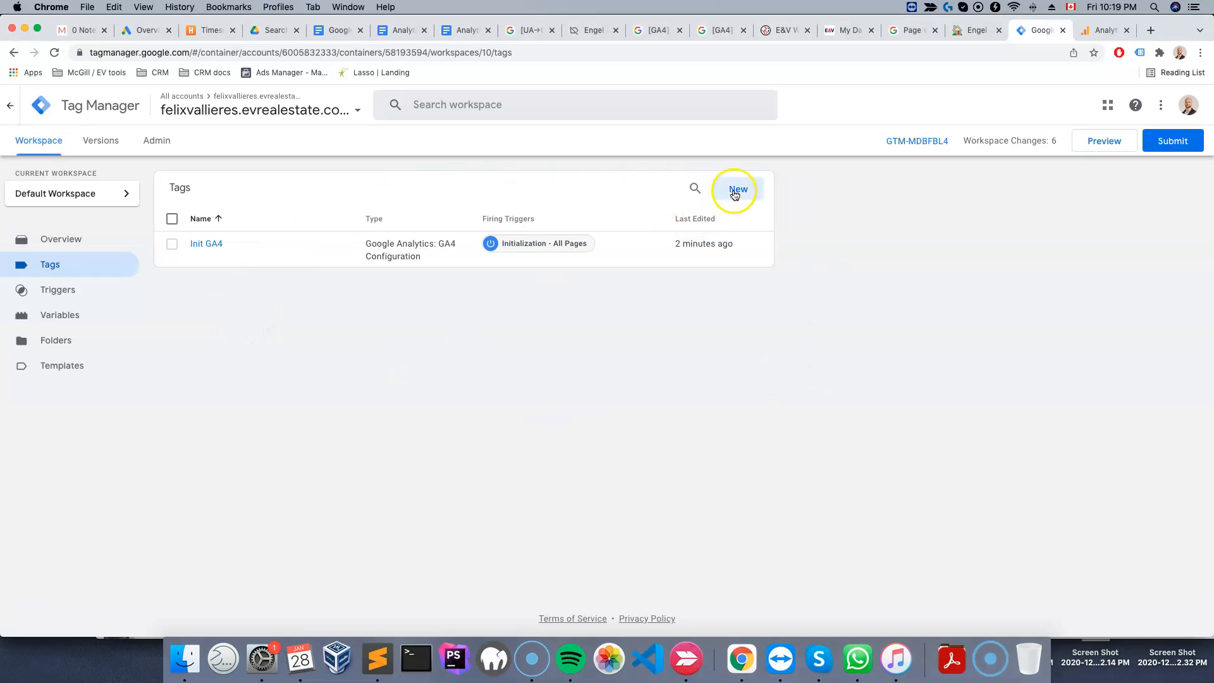
pyautogui.click(736, 190)
pyautogui.click(374, 97)
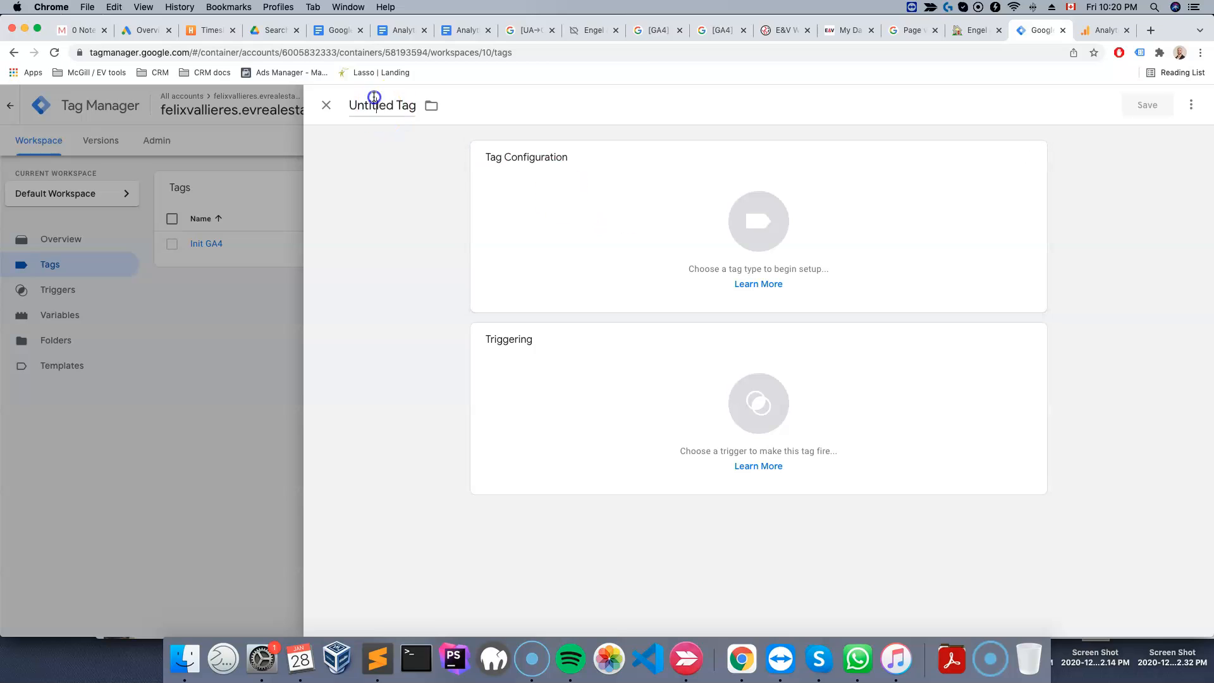
pyautogui.write('Property Link Click')
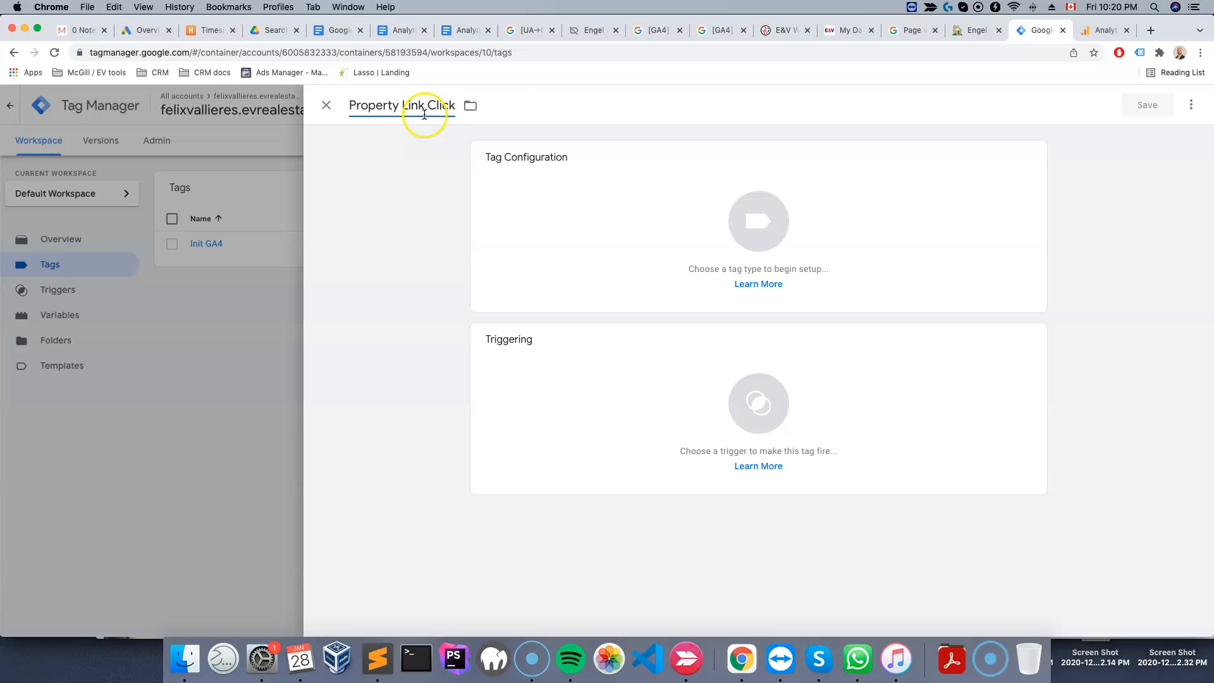
pyautogui.click(656, 209)
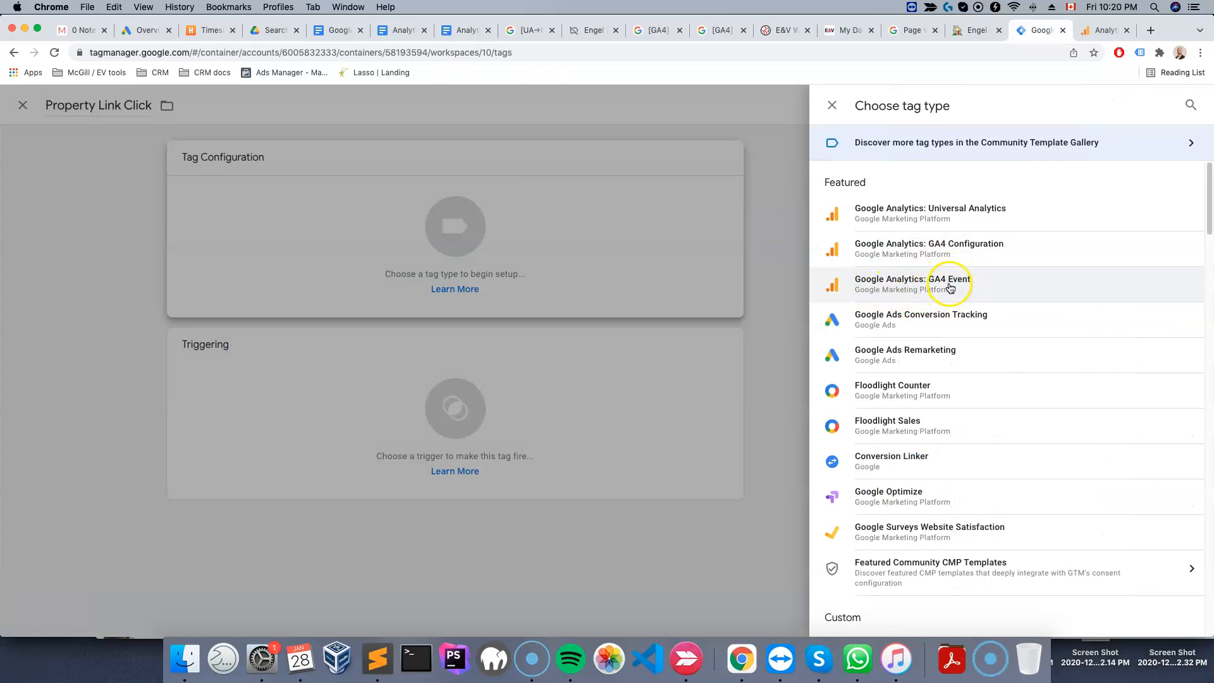
pyautogui.click(951, 286)
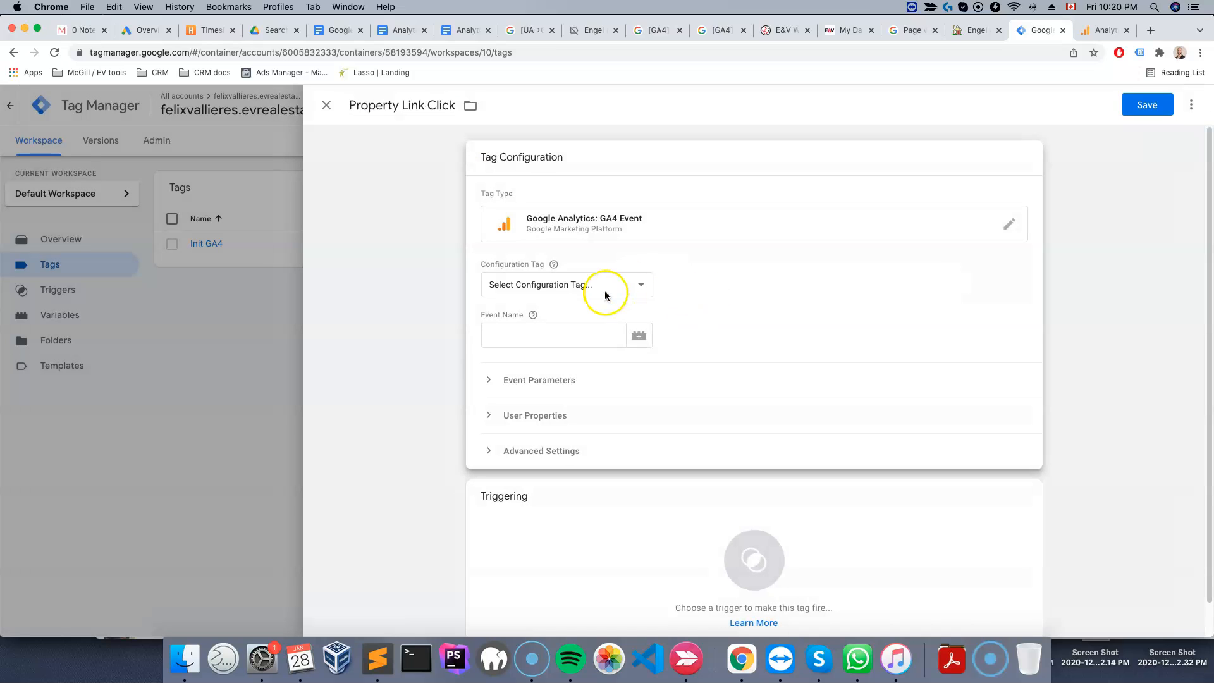
# Set the tag's configuration tag to Init GA4 and select its Event Name field
pyautogui.click(606, 292)
pyautogui.click(694, 266)
pyautogui.click(594, 282)
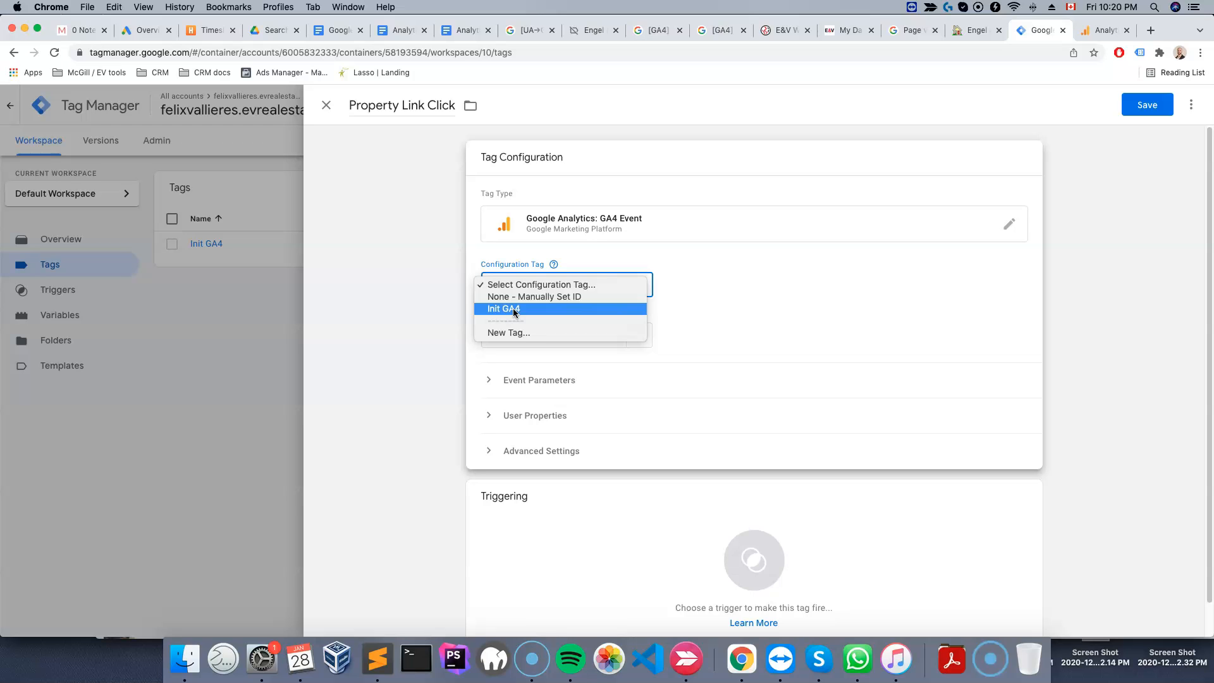
pyautogui.click(21, 611)
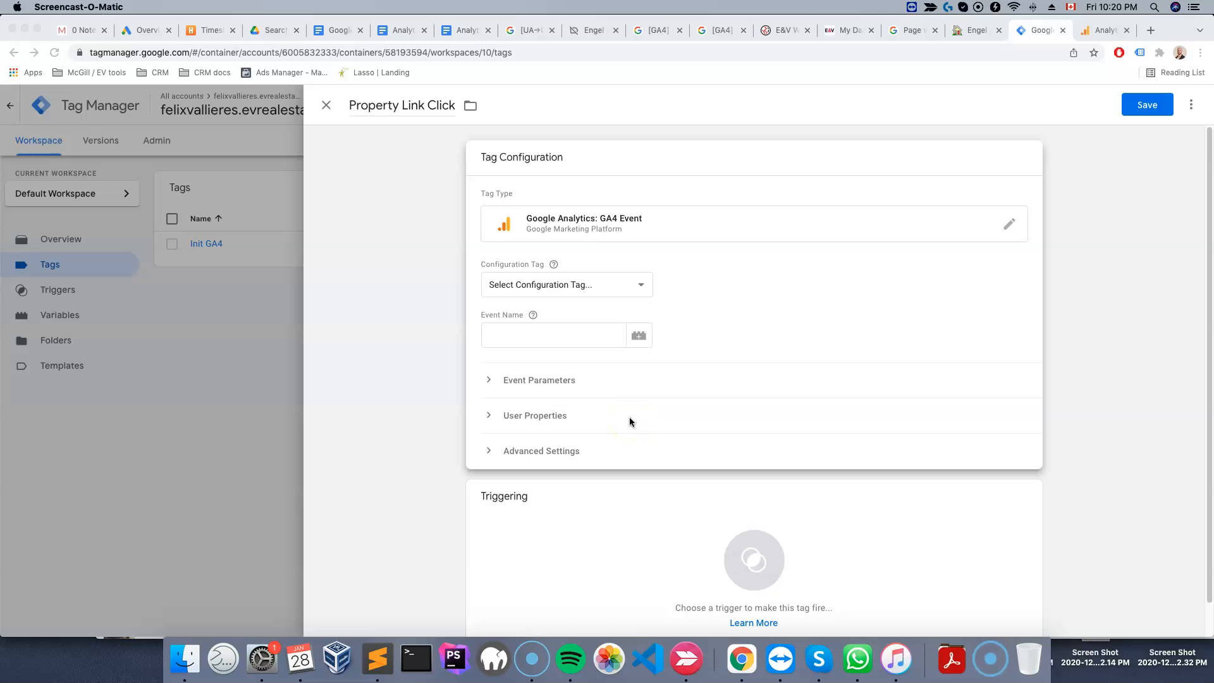
pyautogui.click(646, 278)
pyautogui.click(647, 279)
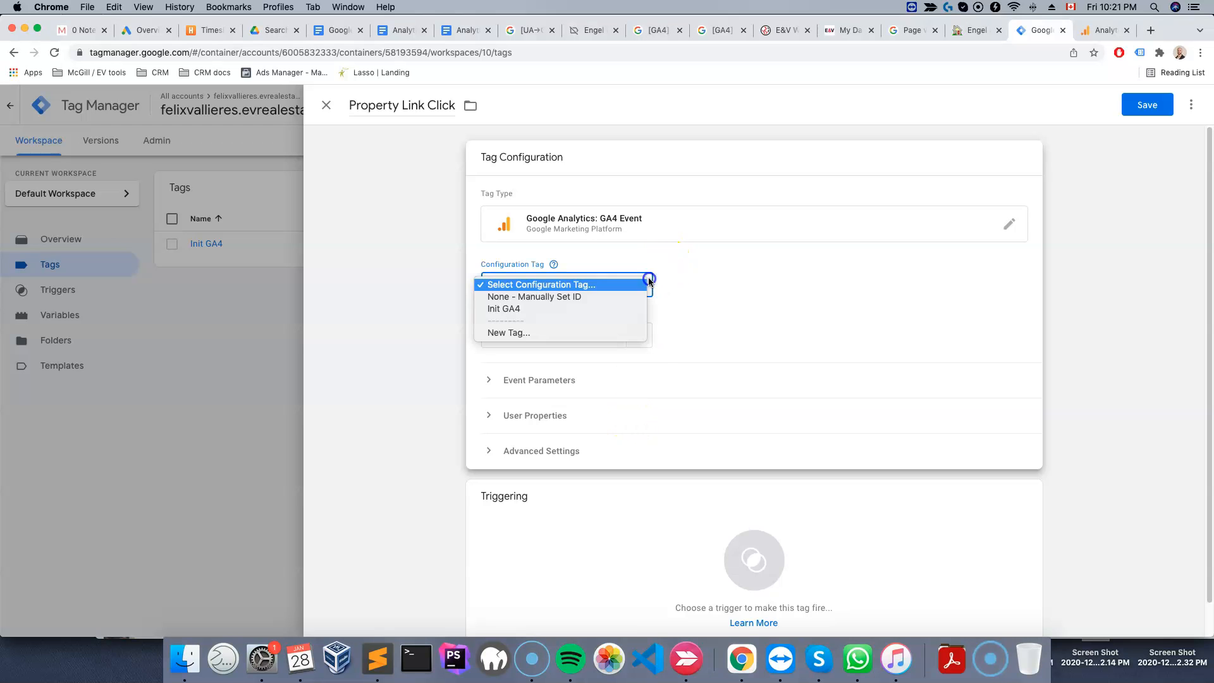
pyautogui.click(507, 309)
pyautogui.click(512, 339)
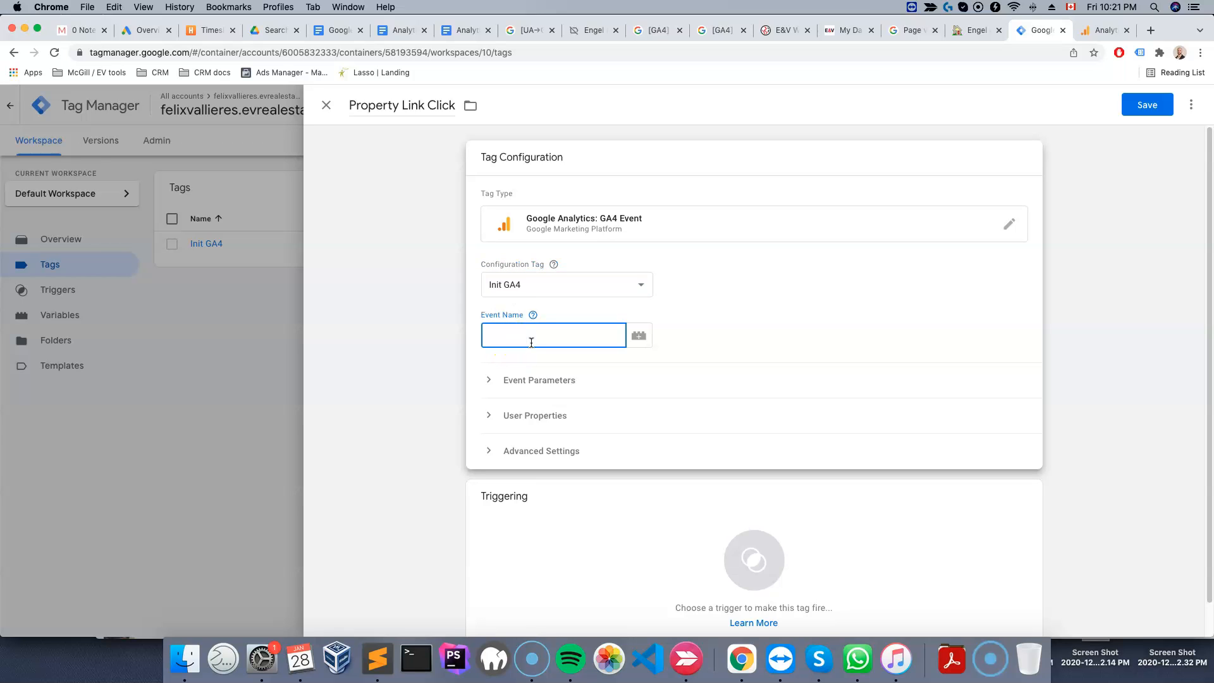
# Open the custom events list in Analytics to look up the custom event's name
pyautogui.click(1103, 30)
pyautogui.click(632, 493)
pyautogui.click(70, 142)
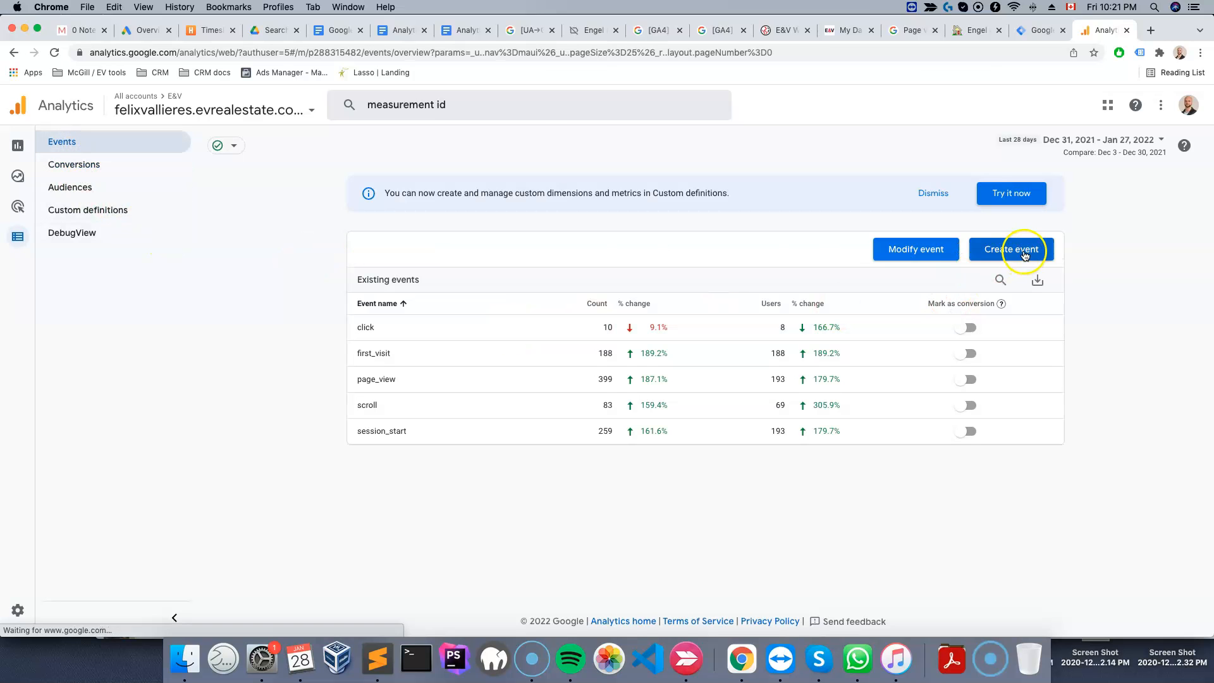
pyautogui.click(1025, 253)
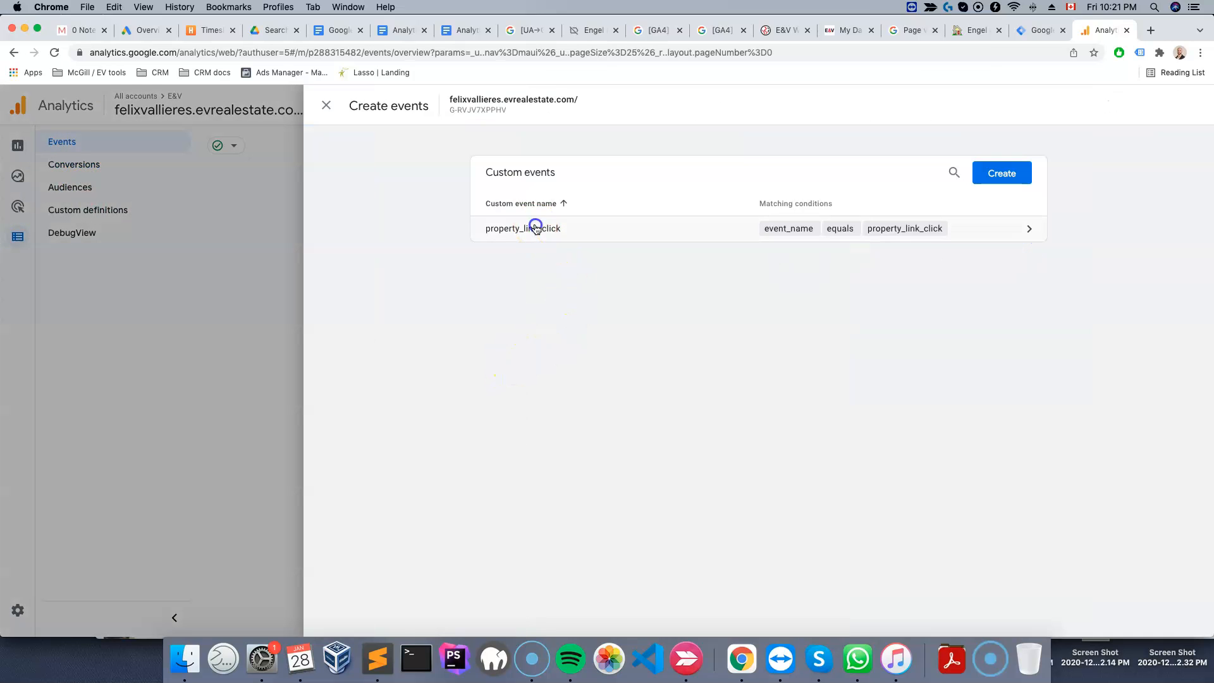
# Copy the custom event name property_link_click from Analytics and paste it as the tag's Event Name
pyautogui.click(475, 226)
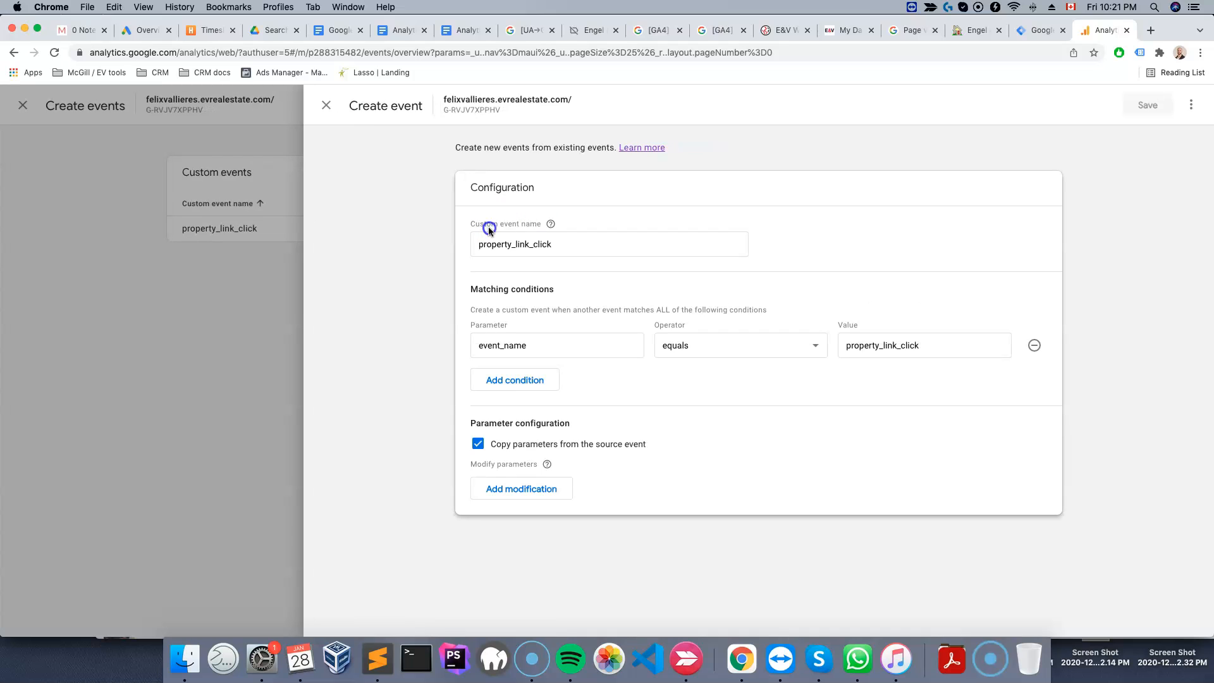
pyautogui.click(507, 239)
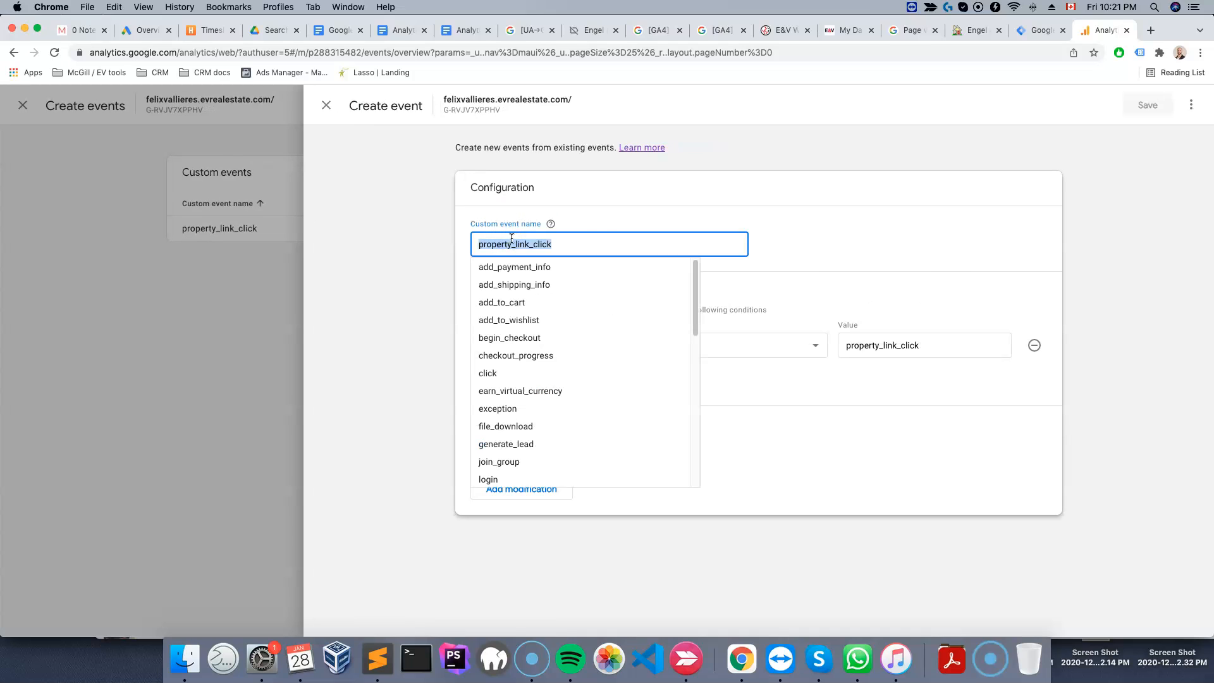
pyautogui.click(917, 250)
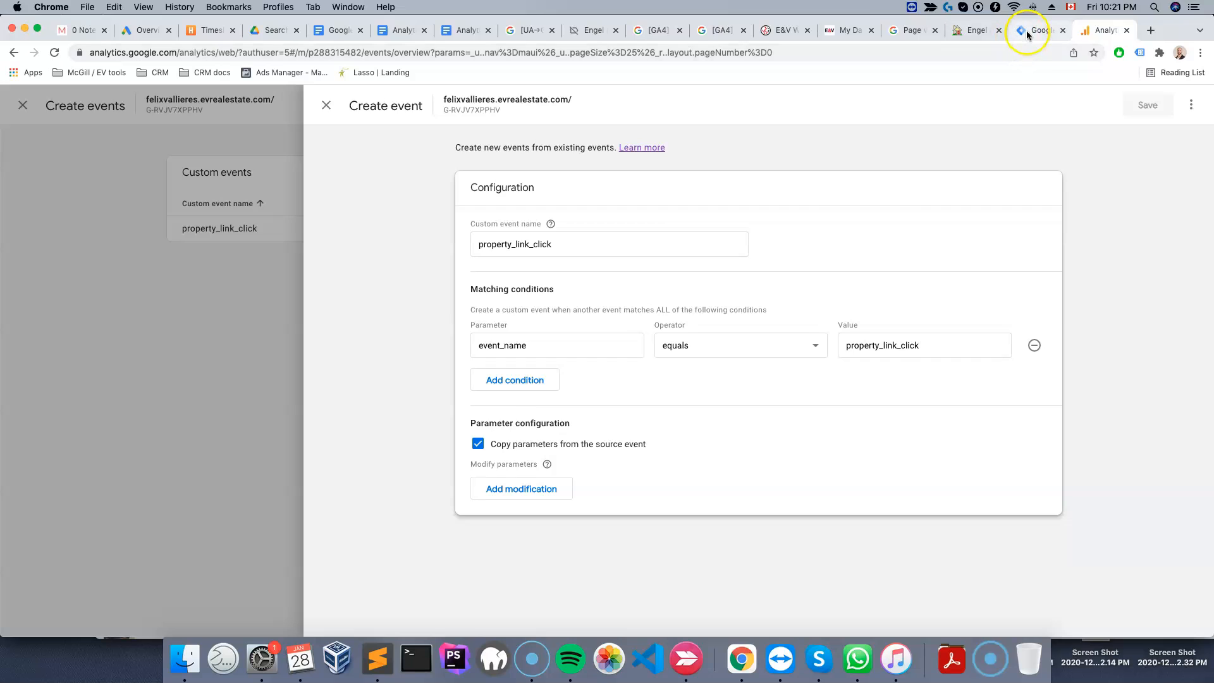
pyautogui.click(1028, 32)
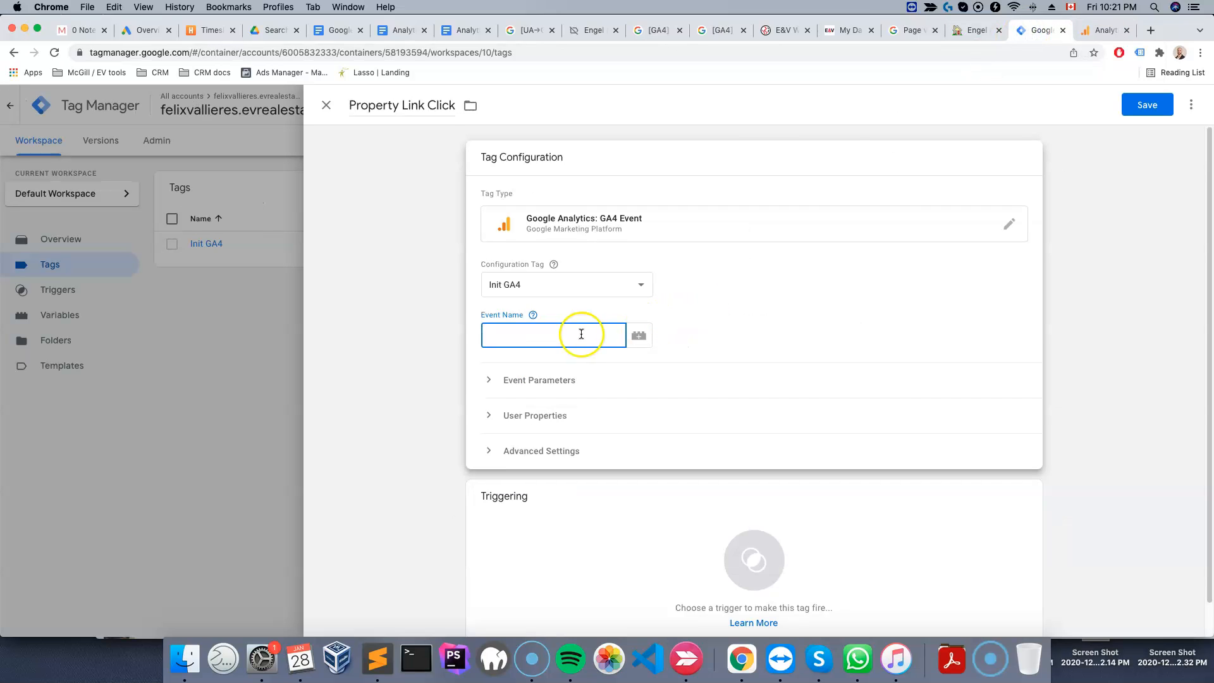
pyautogui.write('property_link_click')
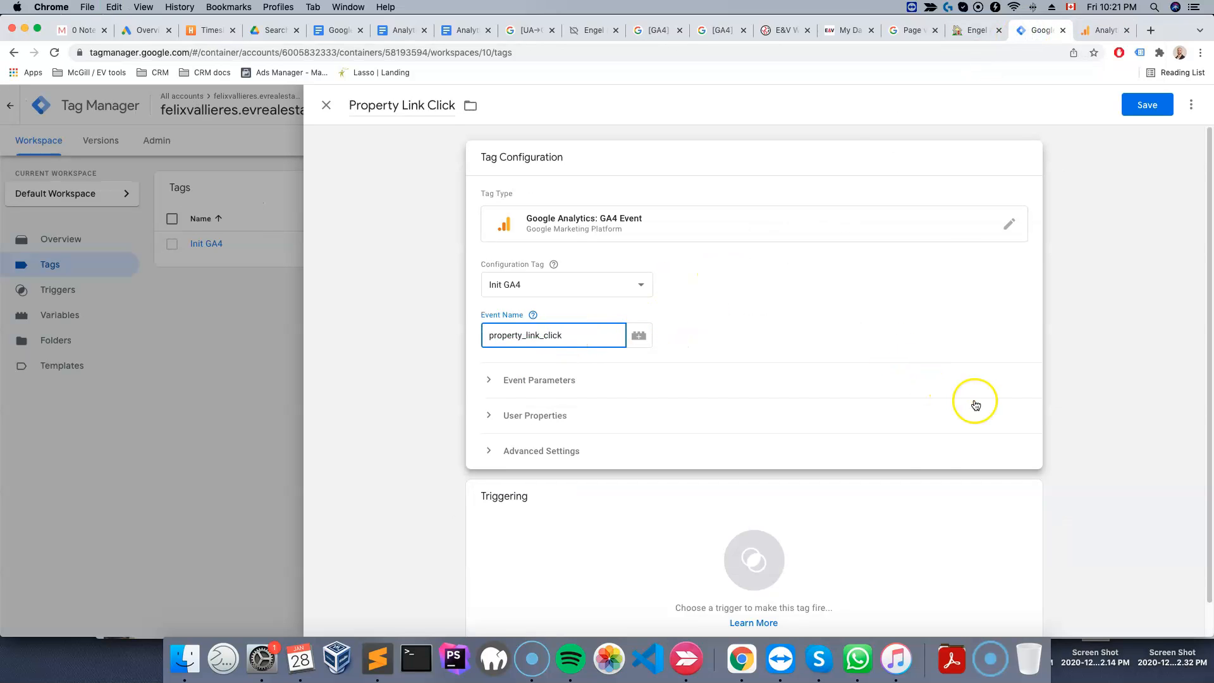
# Add the Property Link Click trigger as the tag's firing trigger
pyautogui.click(743, 572)
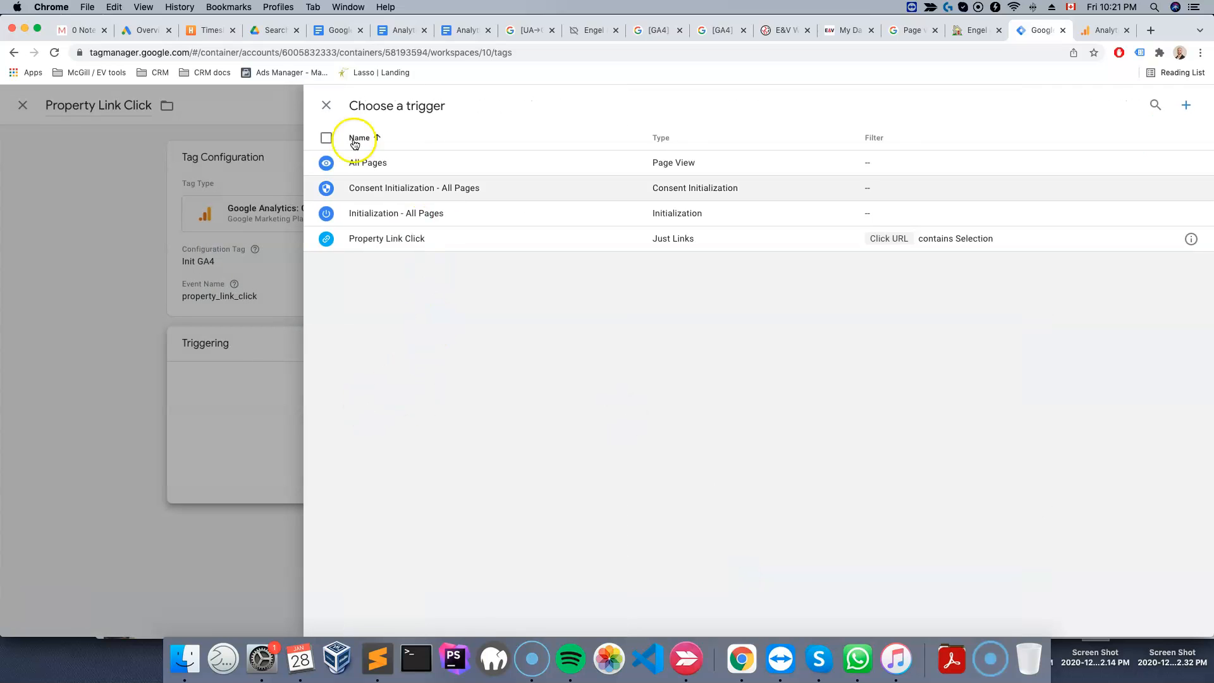
pyautogui.click(327, 105)
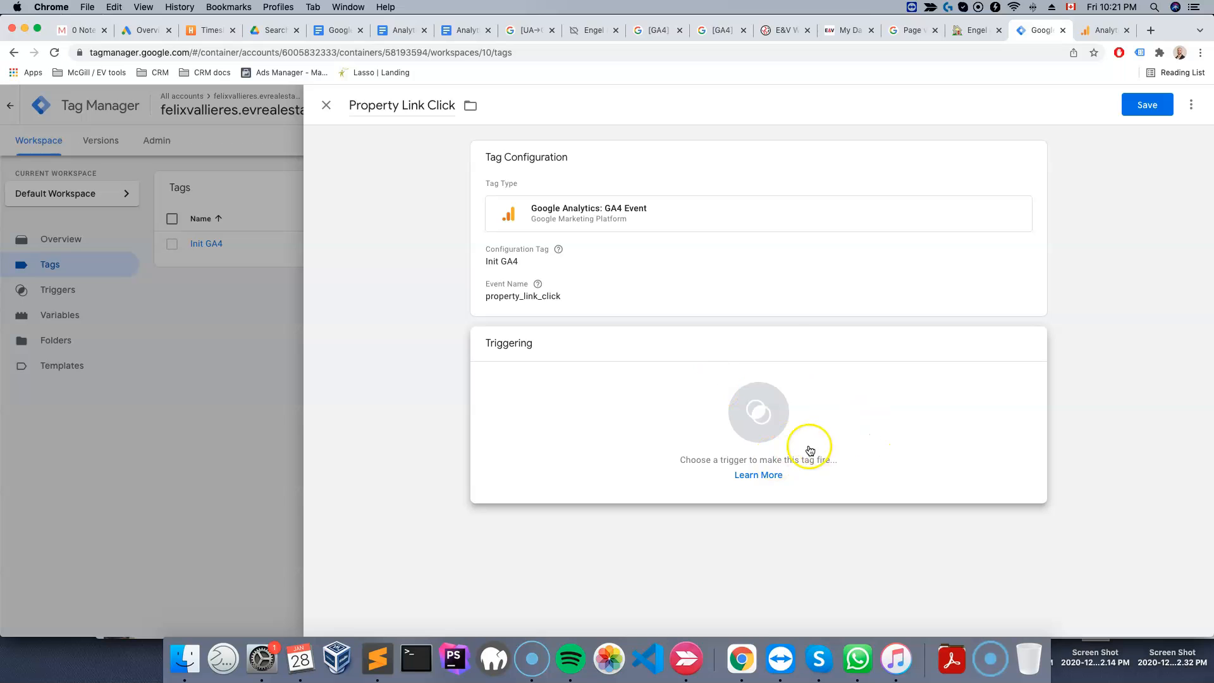
pyautogui.click(759, 412)
pyautogui.click(379, 247)
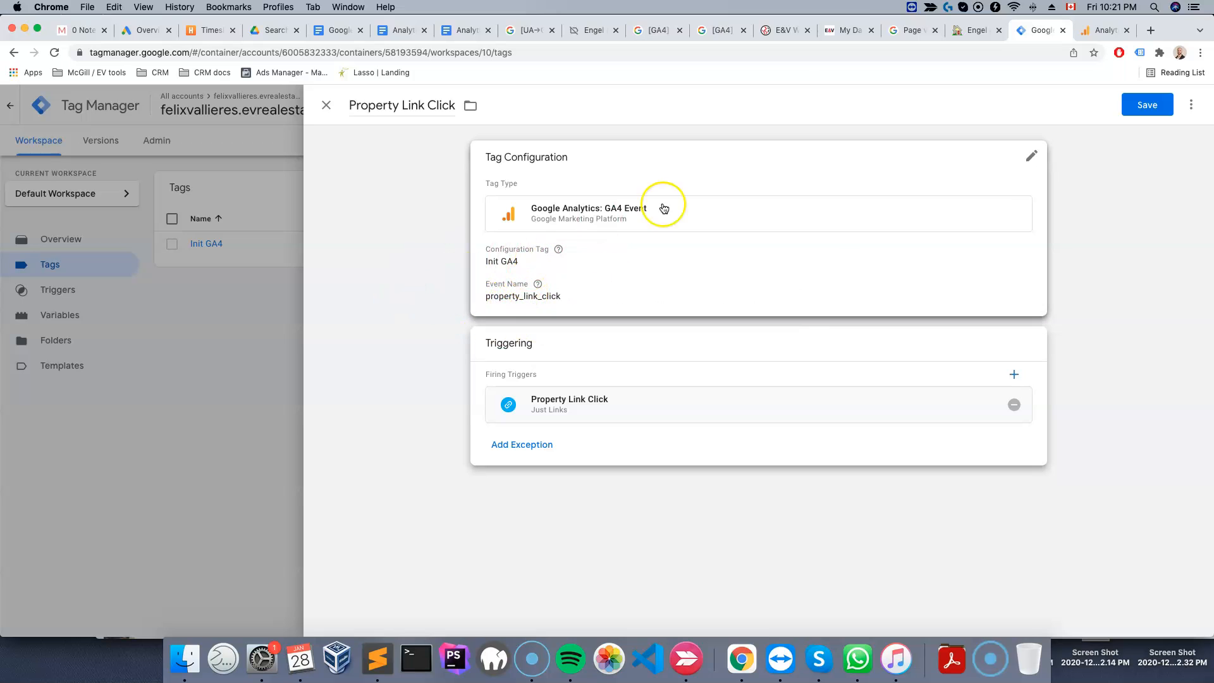
# Compare the Analytics custom event's name and matching condition value with the tag's event name
pyautogui.click(1104, 30)
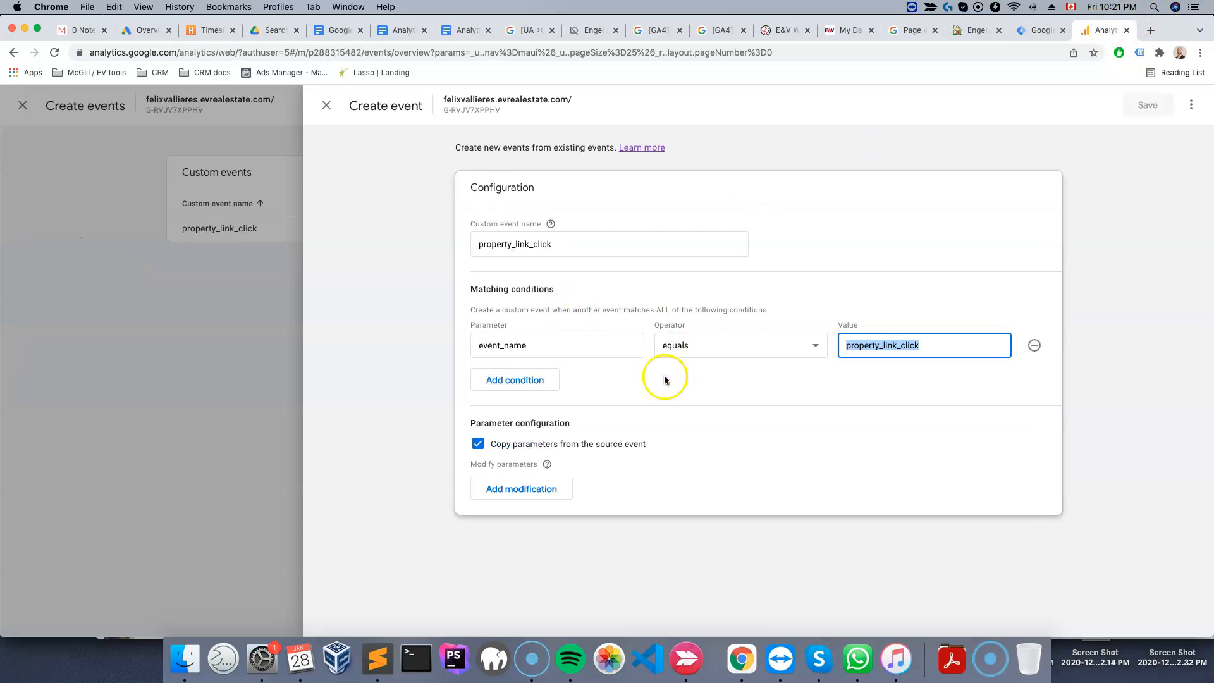
pyautogui.click(21, 605)
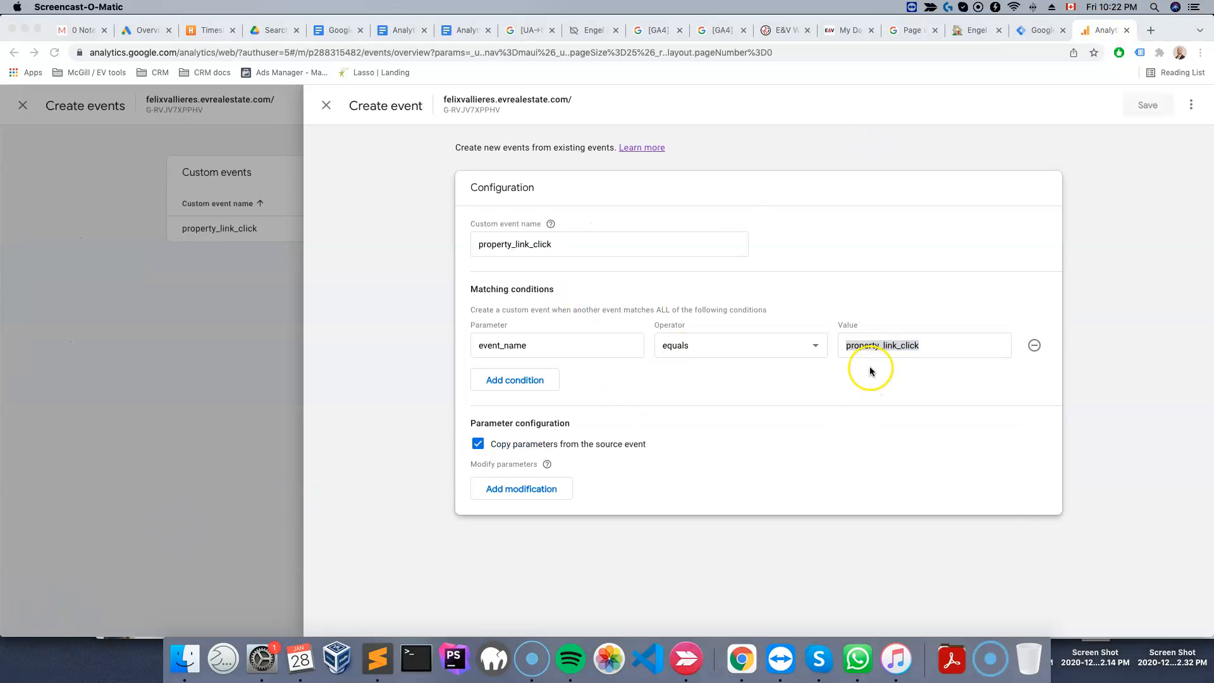
pyautogui.click(873, 344)
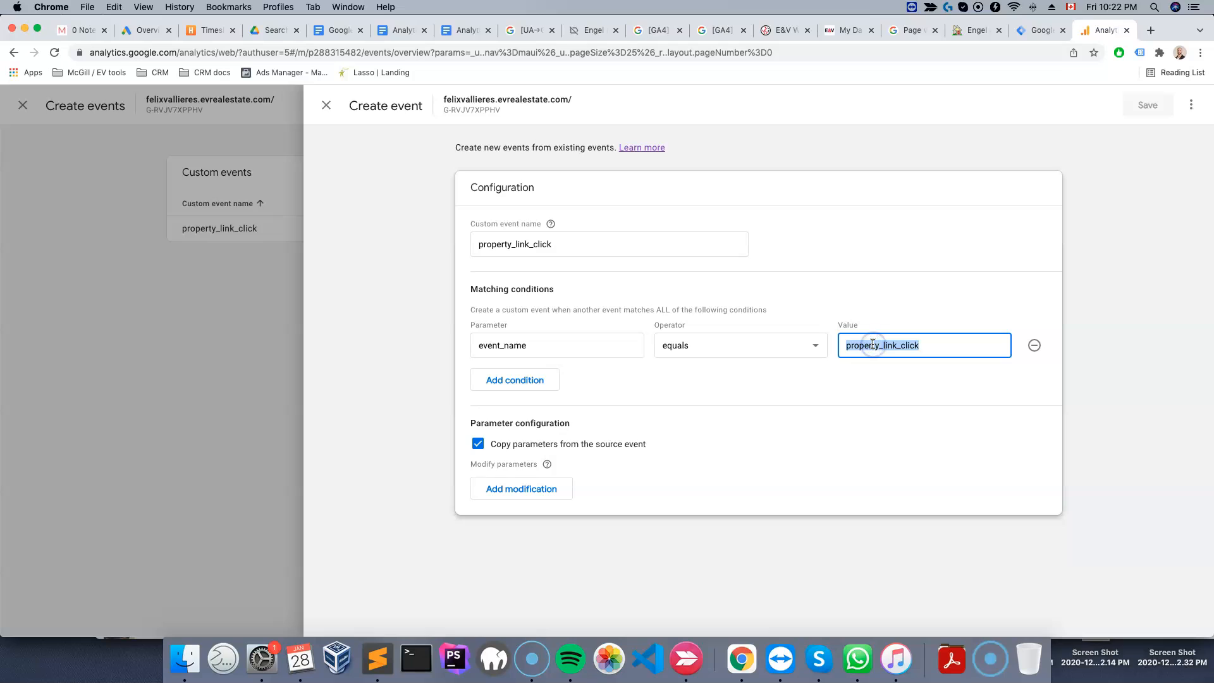
pyautogui.write('property_link_click')
pyautogui.click(519, 219)
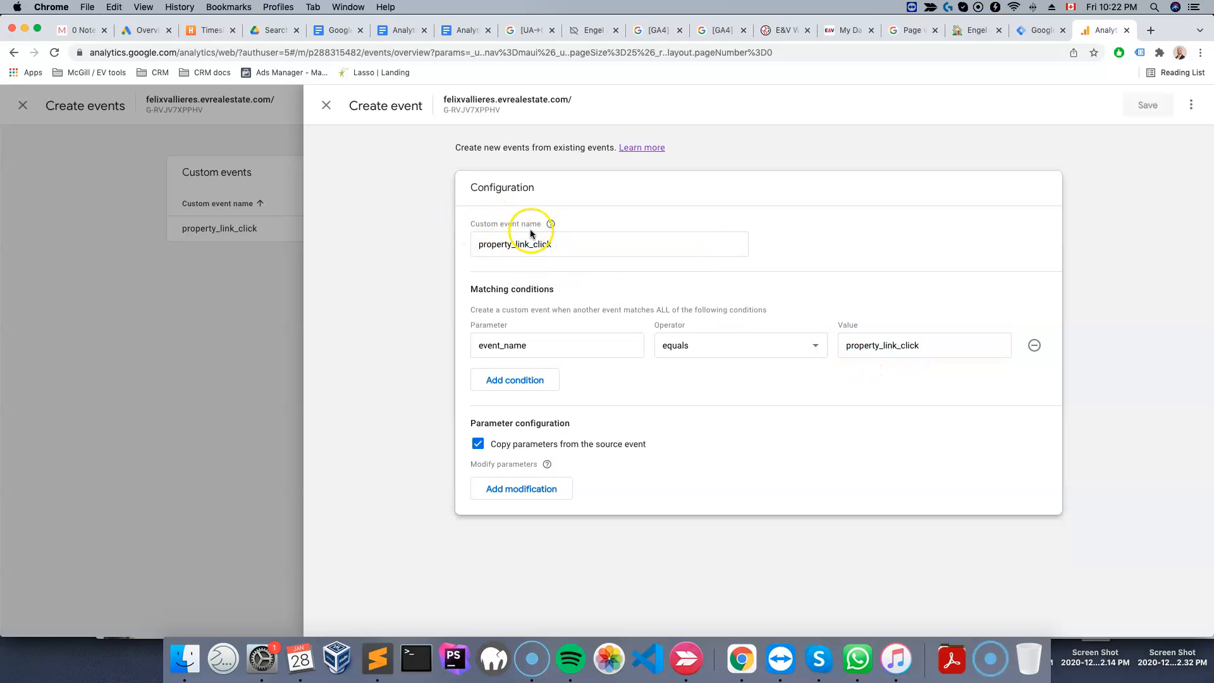
pyautogui.click(1039, 29)
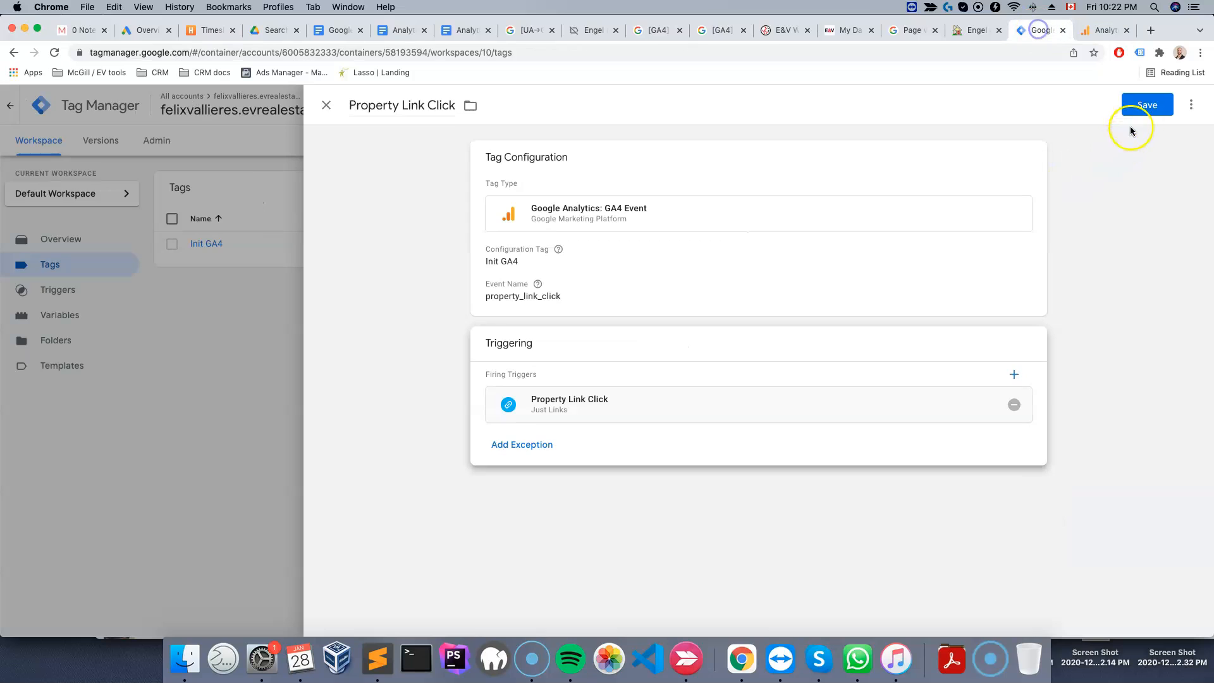
# Save the Property Link Click tag and submit the workspace changes as a published version
pyautogui.click(1148, 104)
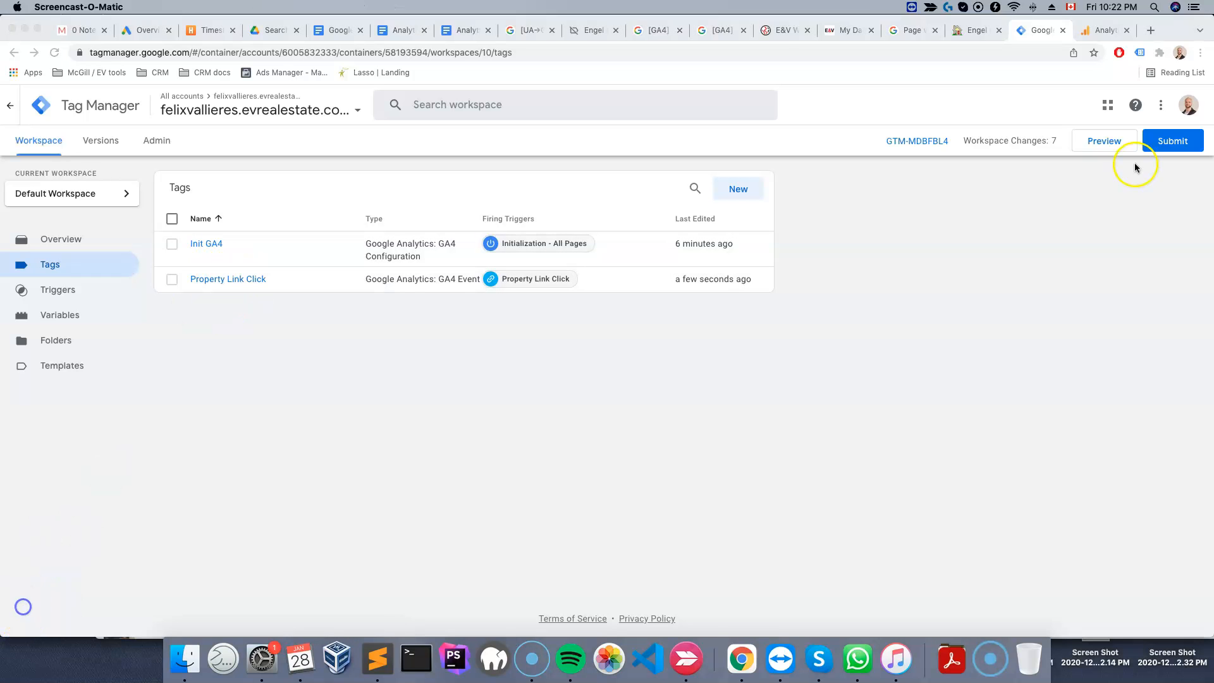
pyautogui.click(1174, 141)
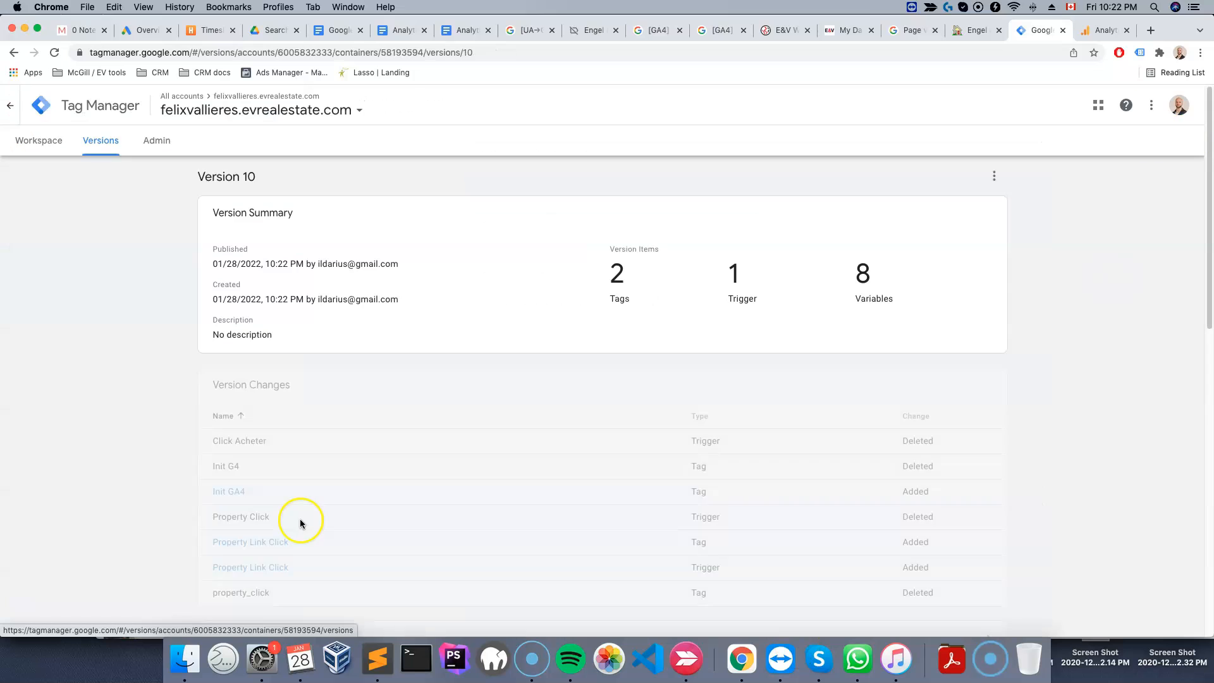
pyautogui.click(44, 143)
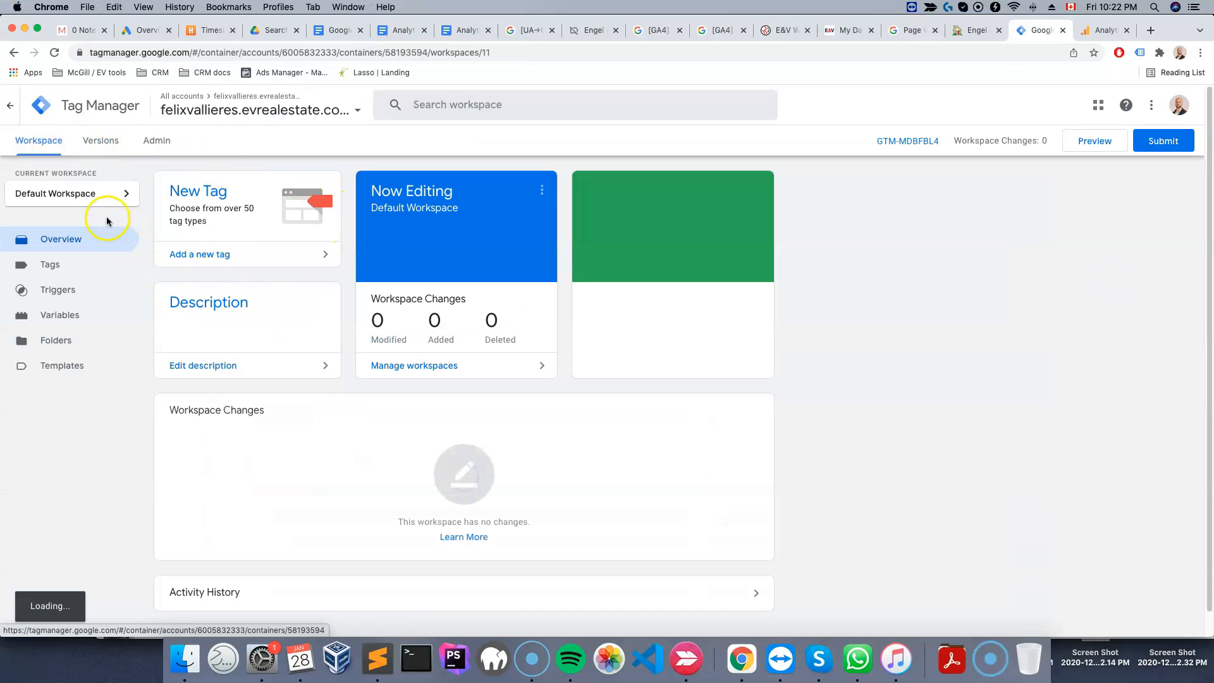
# Start Preview mode to connect Tag Assistant to evrealestate.com and review the tag summary
pyautogui.click(1086, 143)
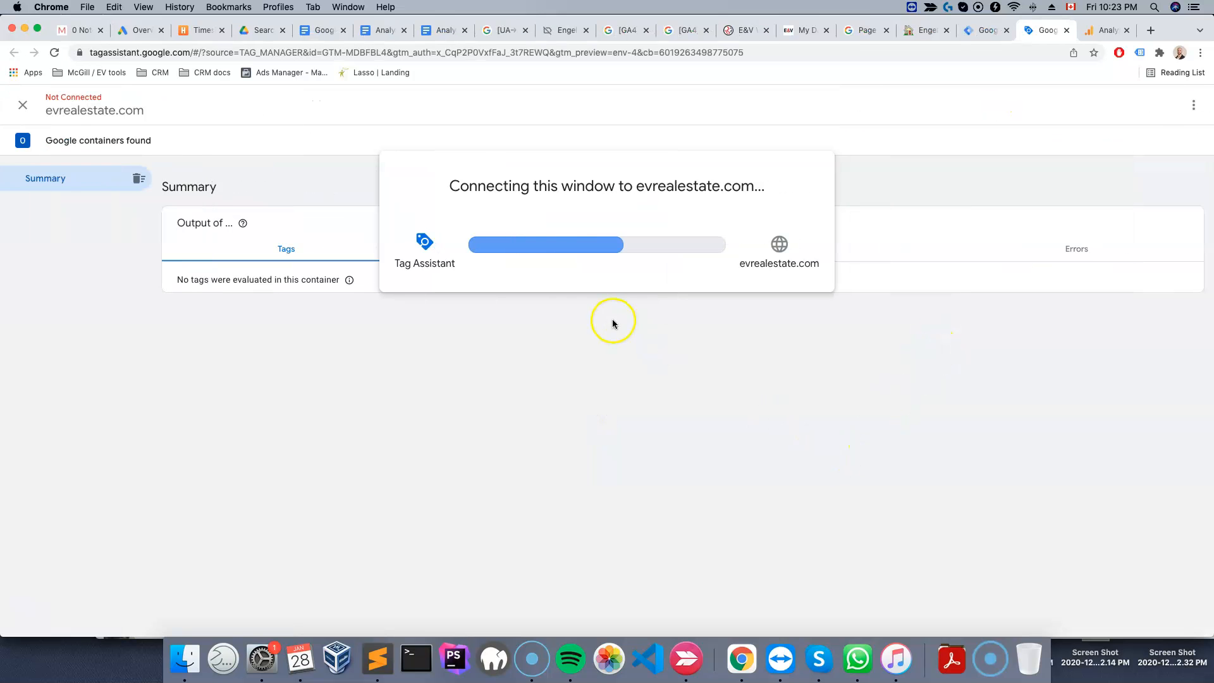
pyautogui.scroll(-15, 632, 389)
pyautogui.scroll(4, 892, 155)
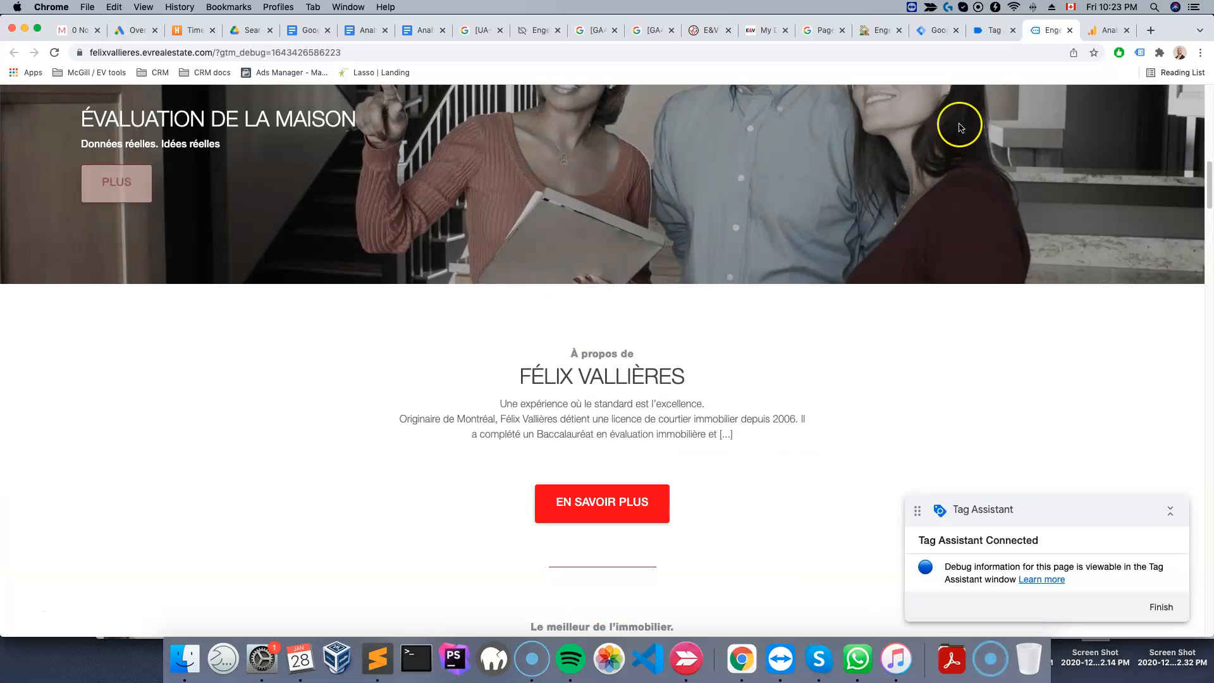
pyautogui.click(997, 29)
pyautogui.click(607, 325)
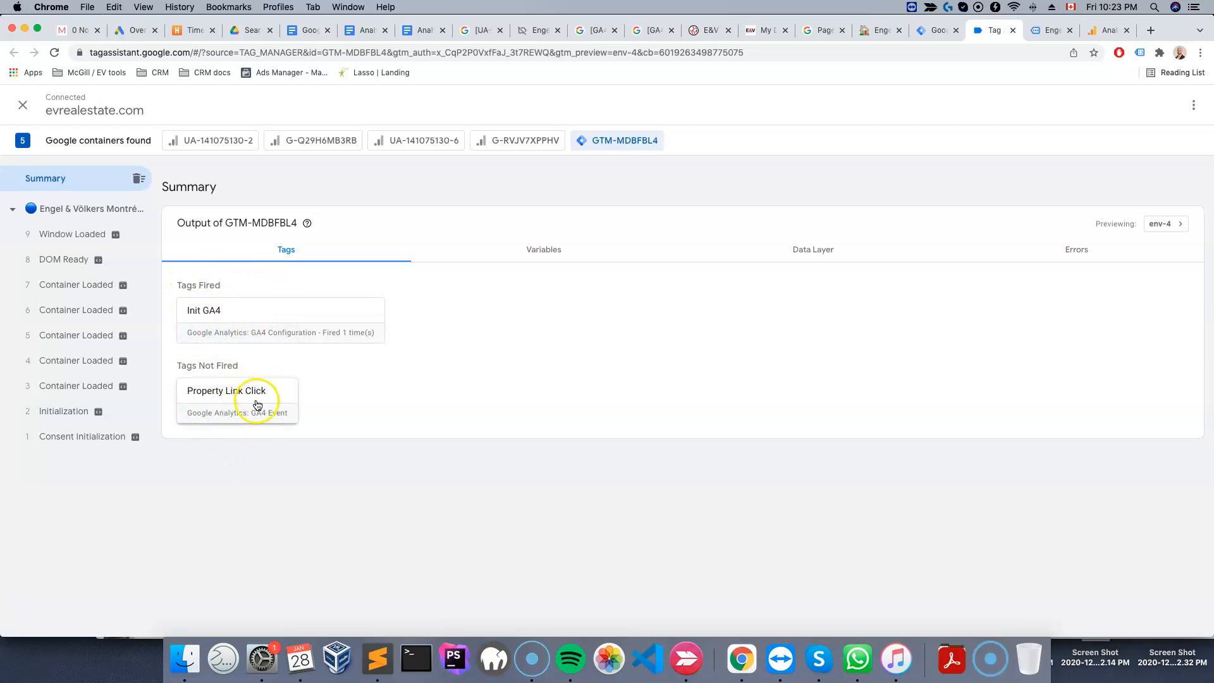
pyautogui.click(30, 593)
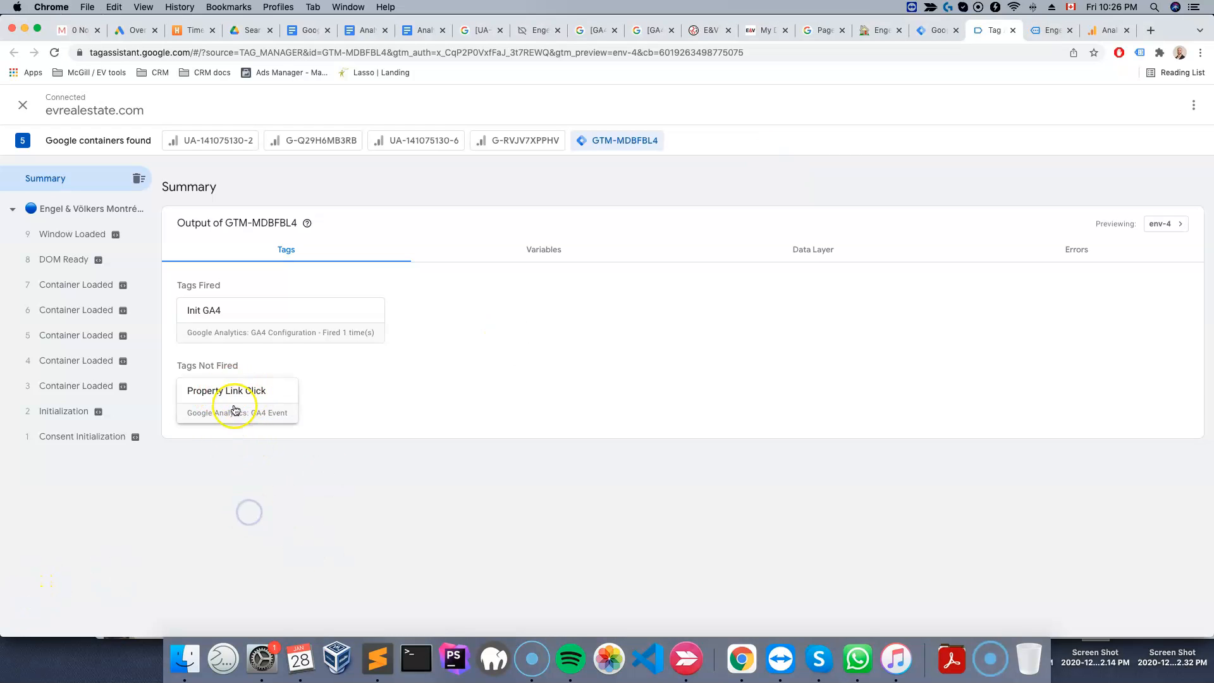
# Test the trigger by following the Cliquez-ici property link in the website's Mes propriétés section
pyautogui.click(1050, 30)
pyautogui.scroll(-5, 772, 373)
pyautogui.scroll(-15, 772, 384)
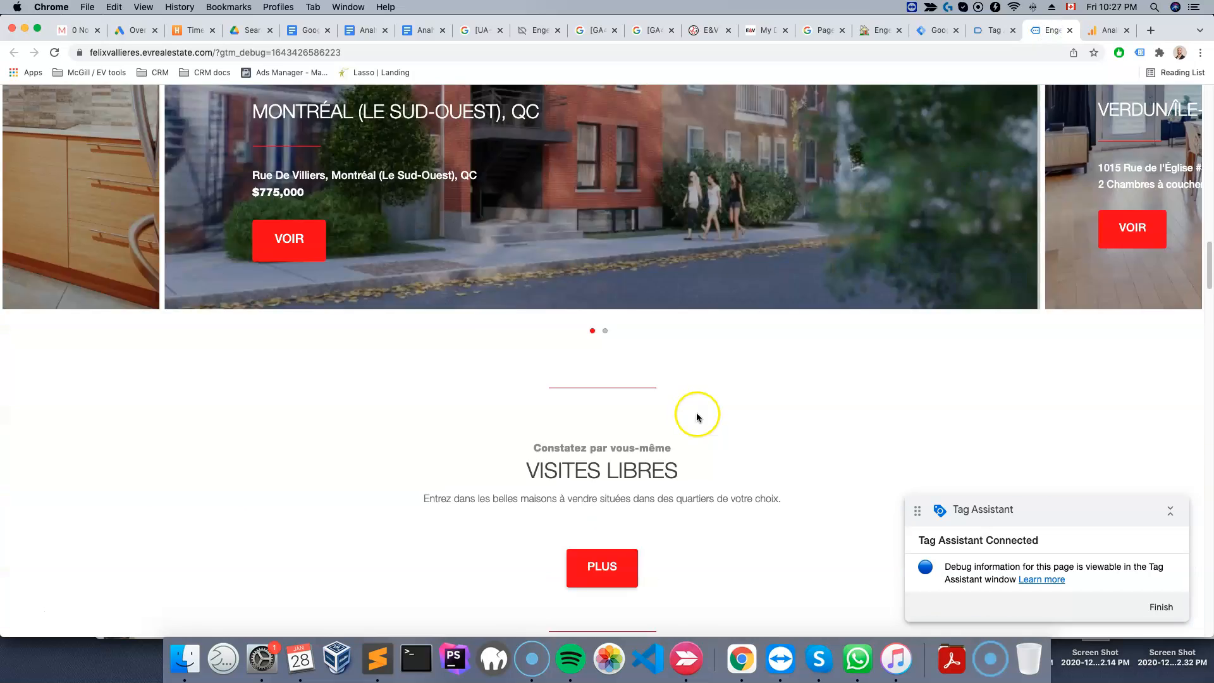
pyautogui.click(601, 351)
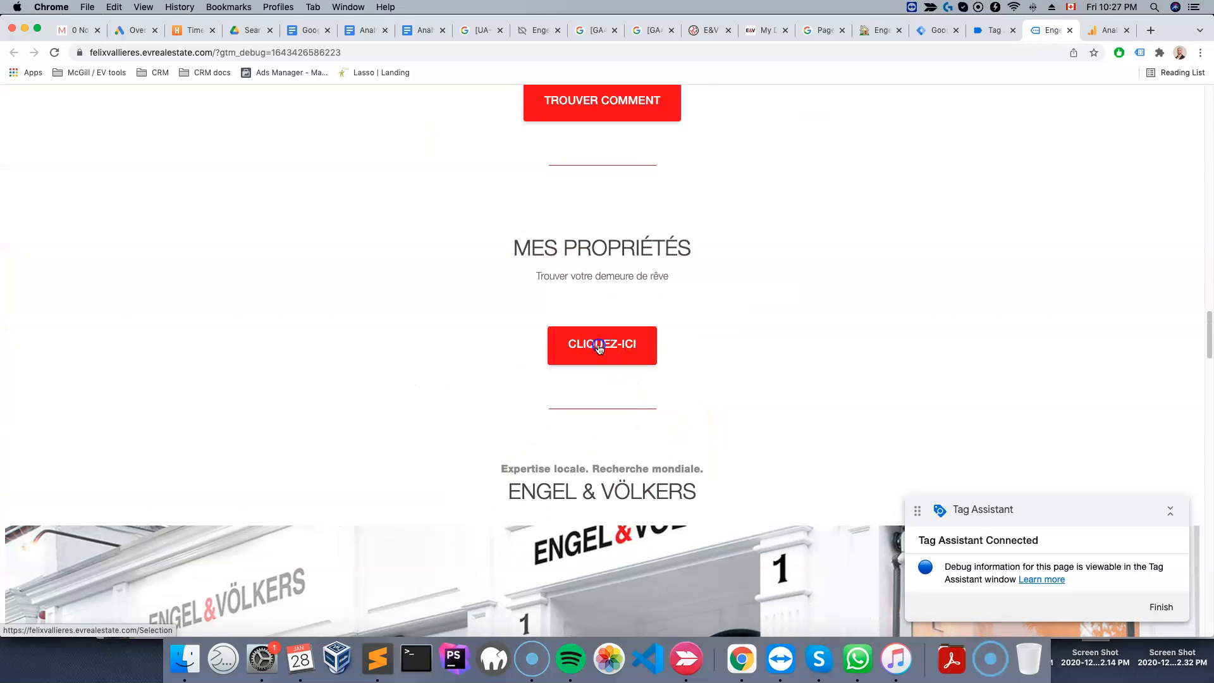
# Inspect the Link Click event's fired tags and variables in Tag Assistant, selecting the Click URL value
pyautogui.click(991, 30)
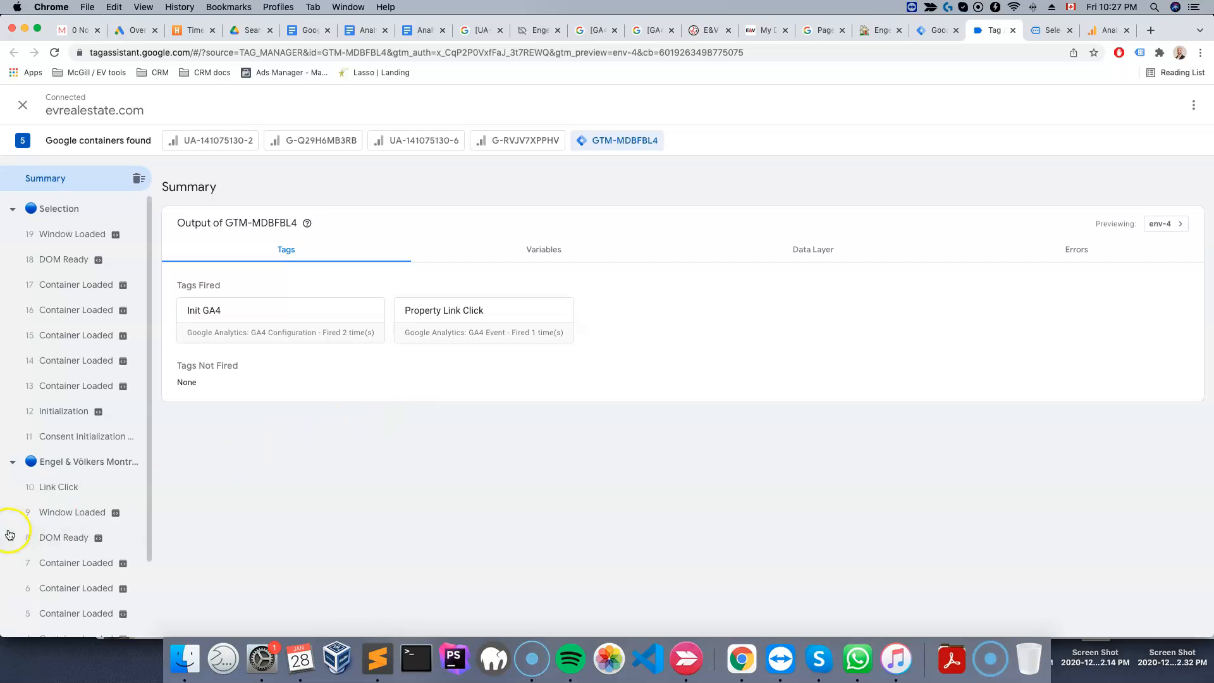
pyautogui.scroll(-3, 76, 481)
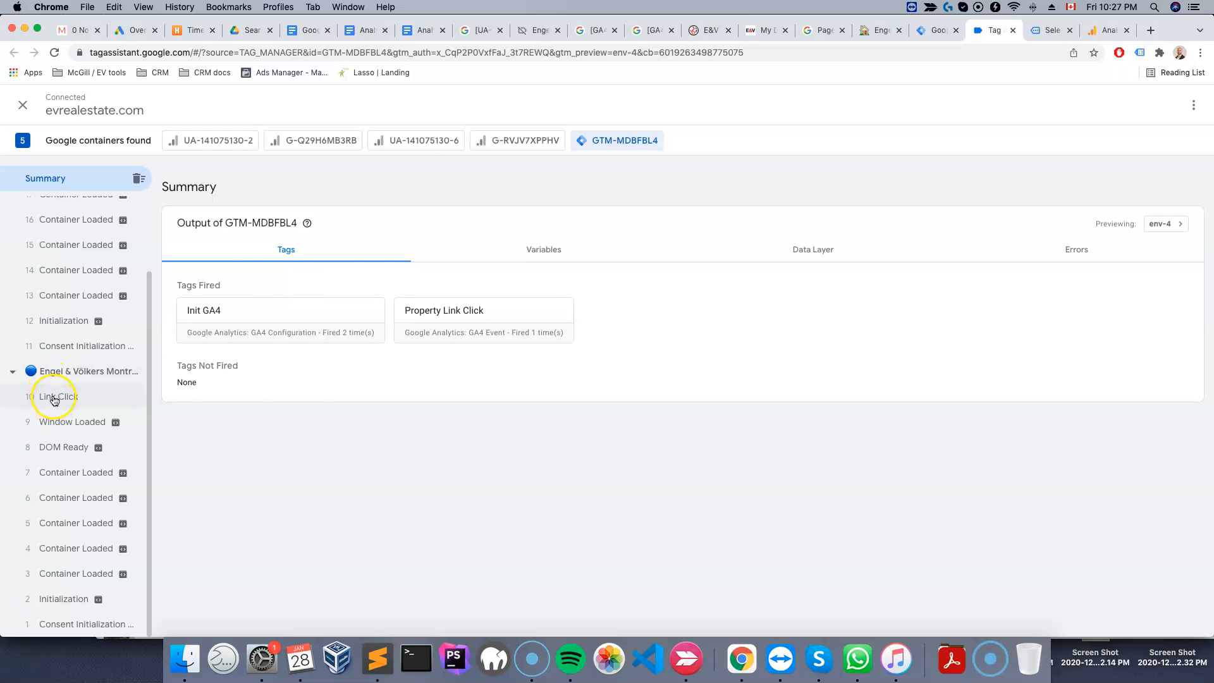
pyautogui.click(54, 398)
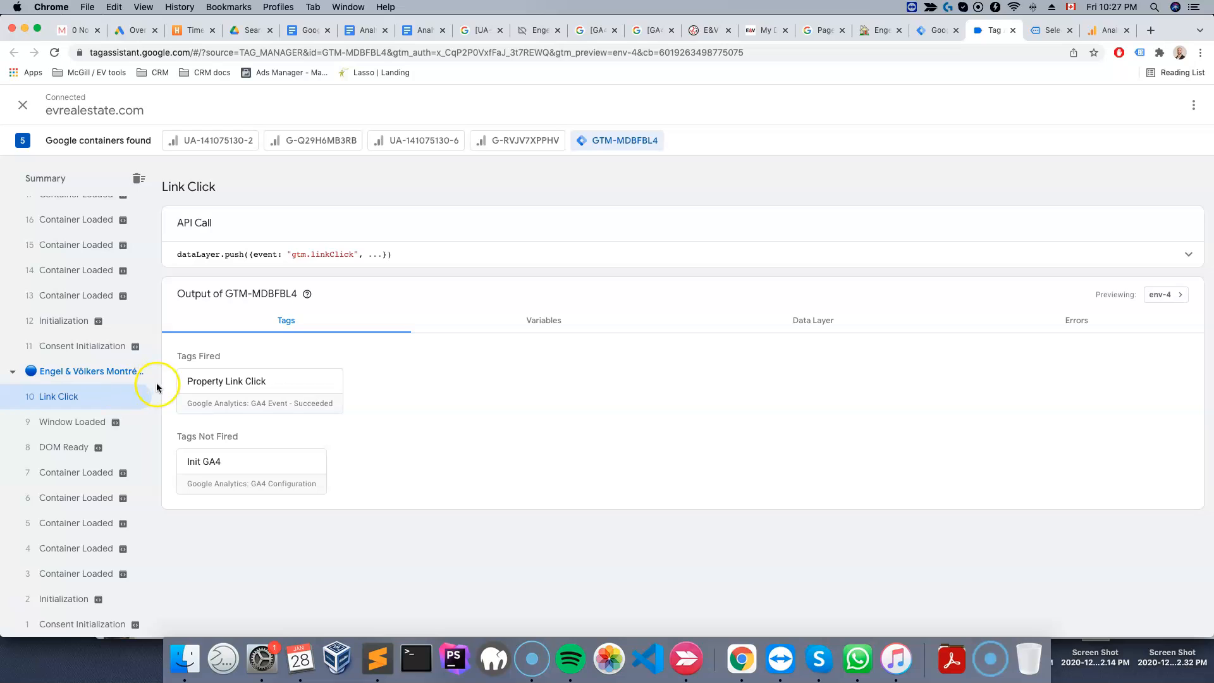
pyautogui.click(555, 325)
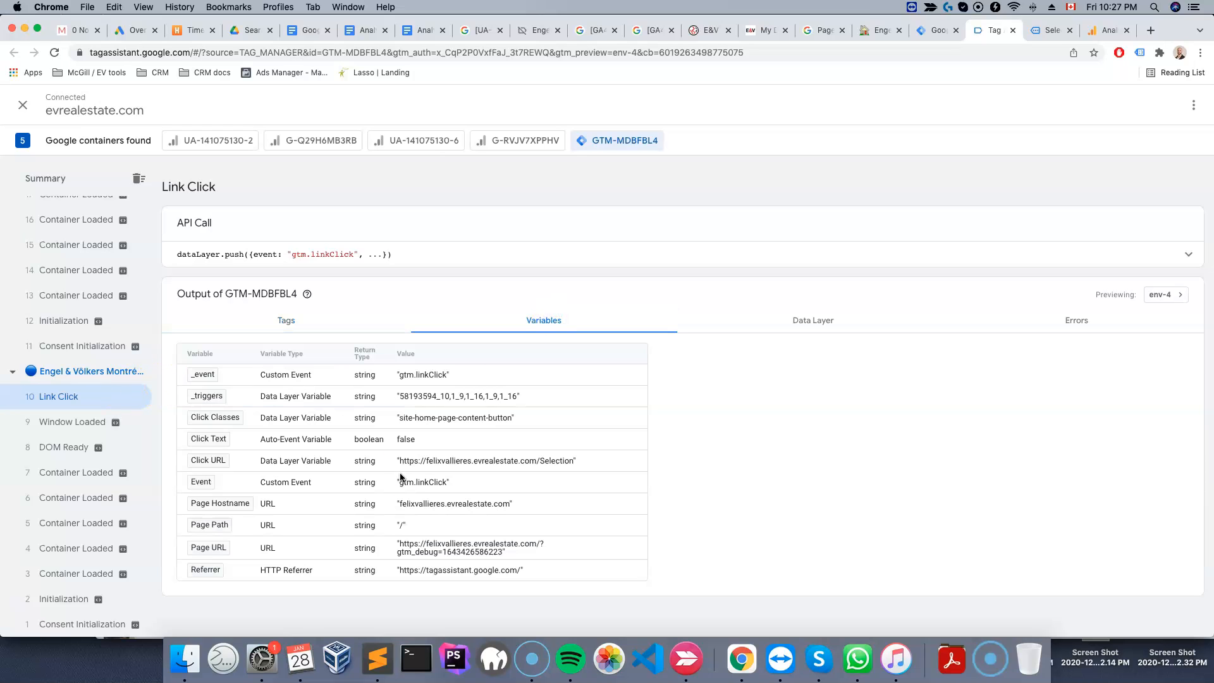
pyautogui.moveTo(545, 461); pyautogui.dragTo(575, 463)
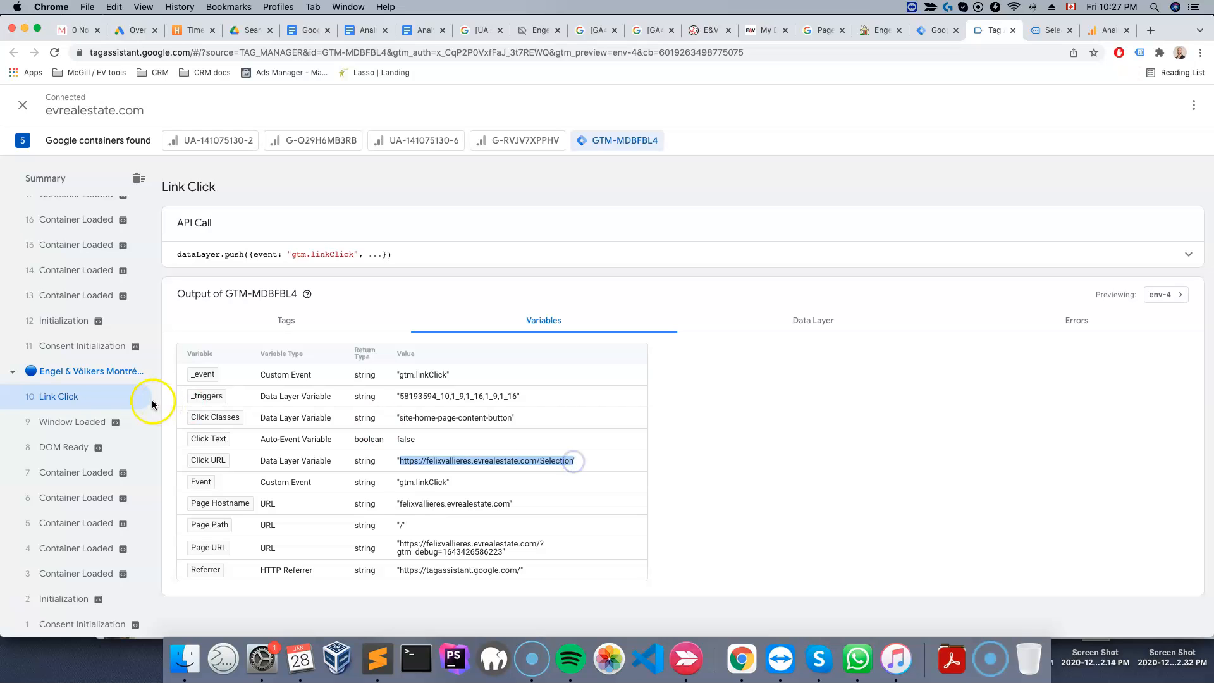
pyautogui.click(935, 29)
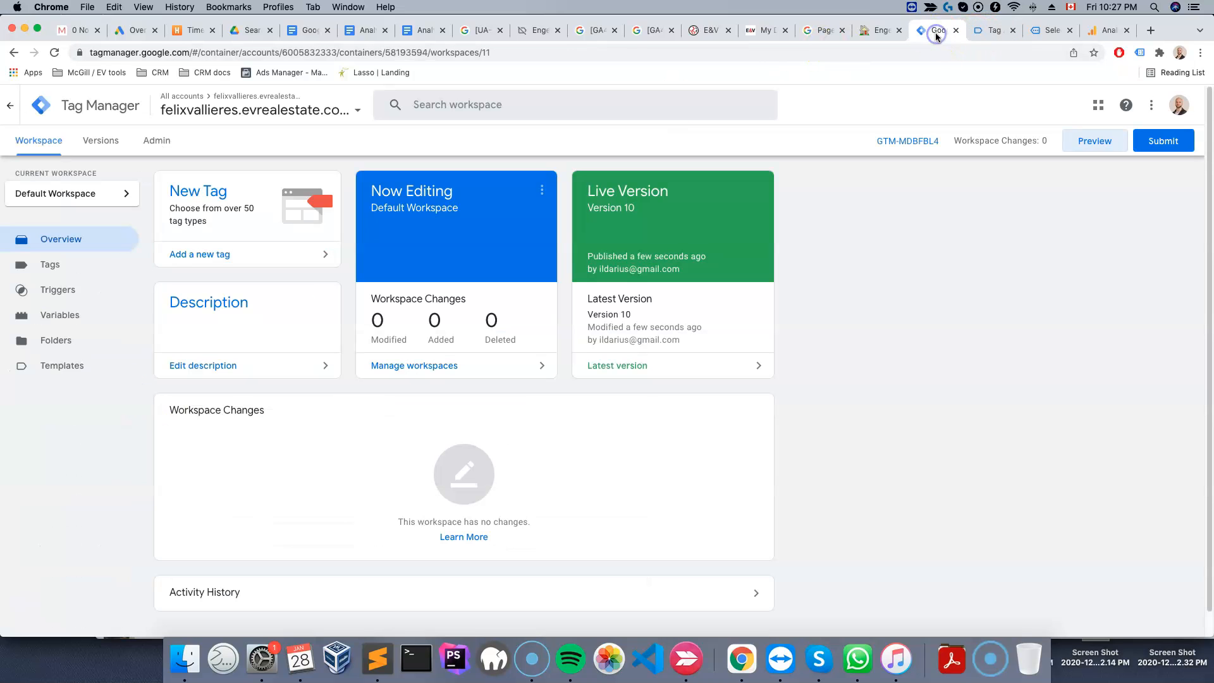
pyautogui.click(50, 292)
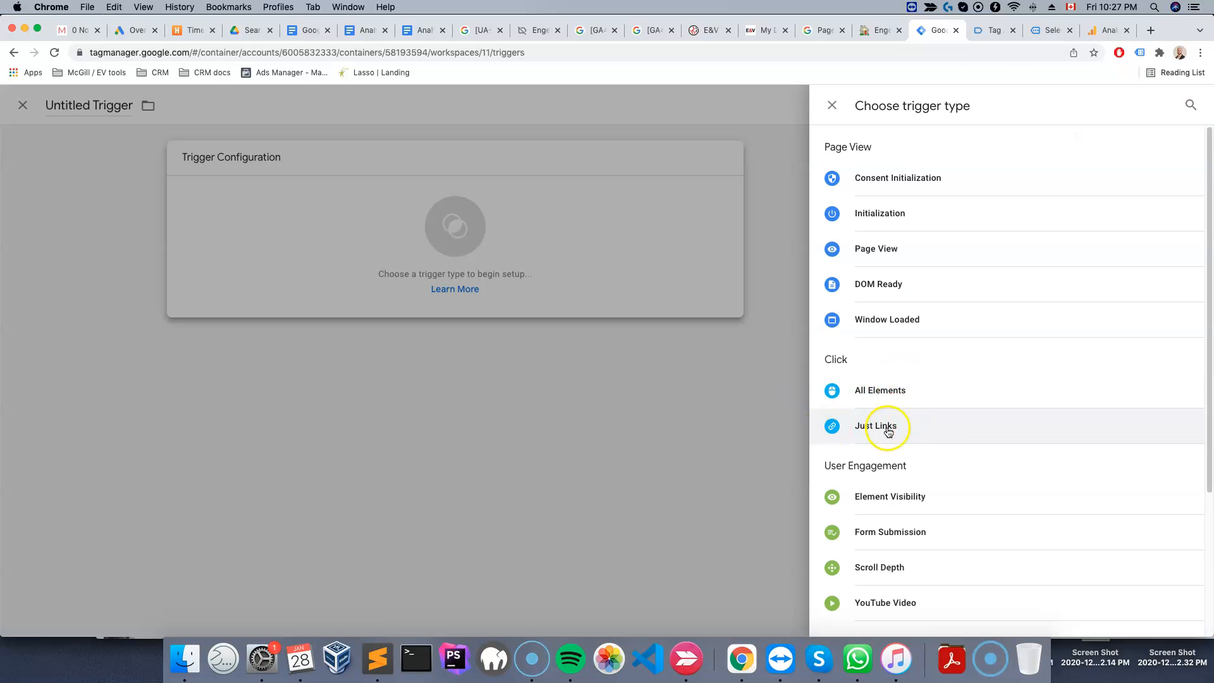
pyautogui.click(987, 30)
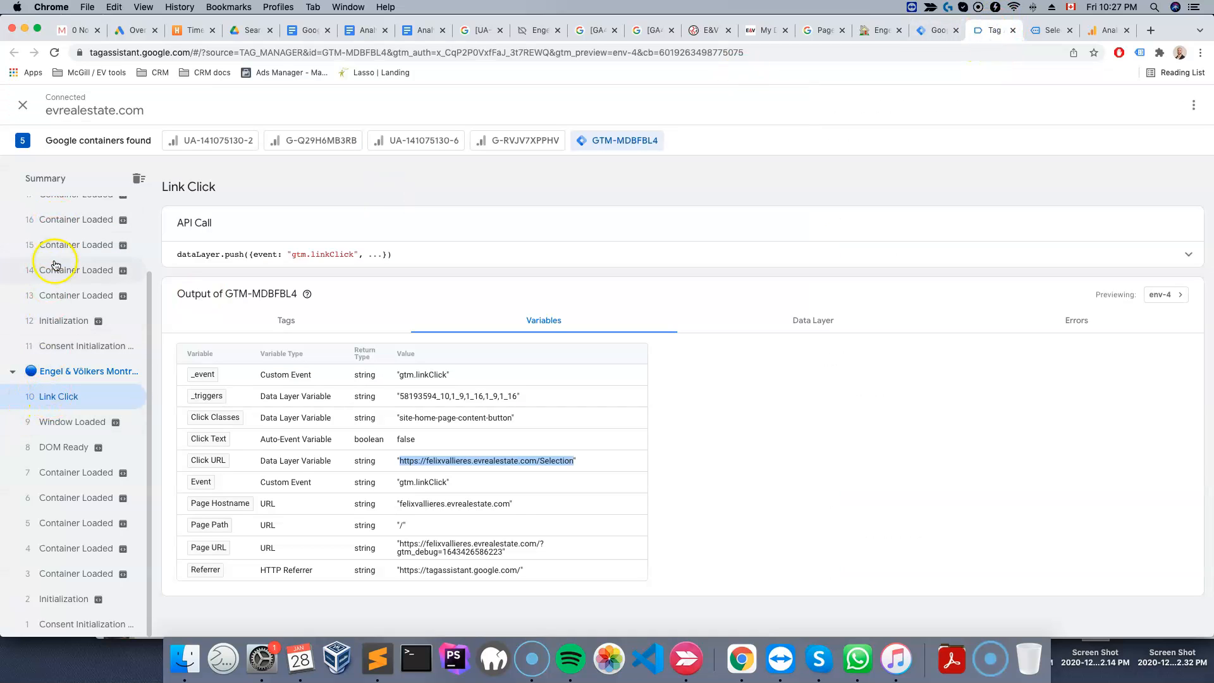
pyautogui.scroll(3, 49, 297)
pyautogui.scroll(-3, 69, 453)
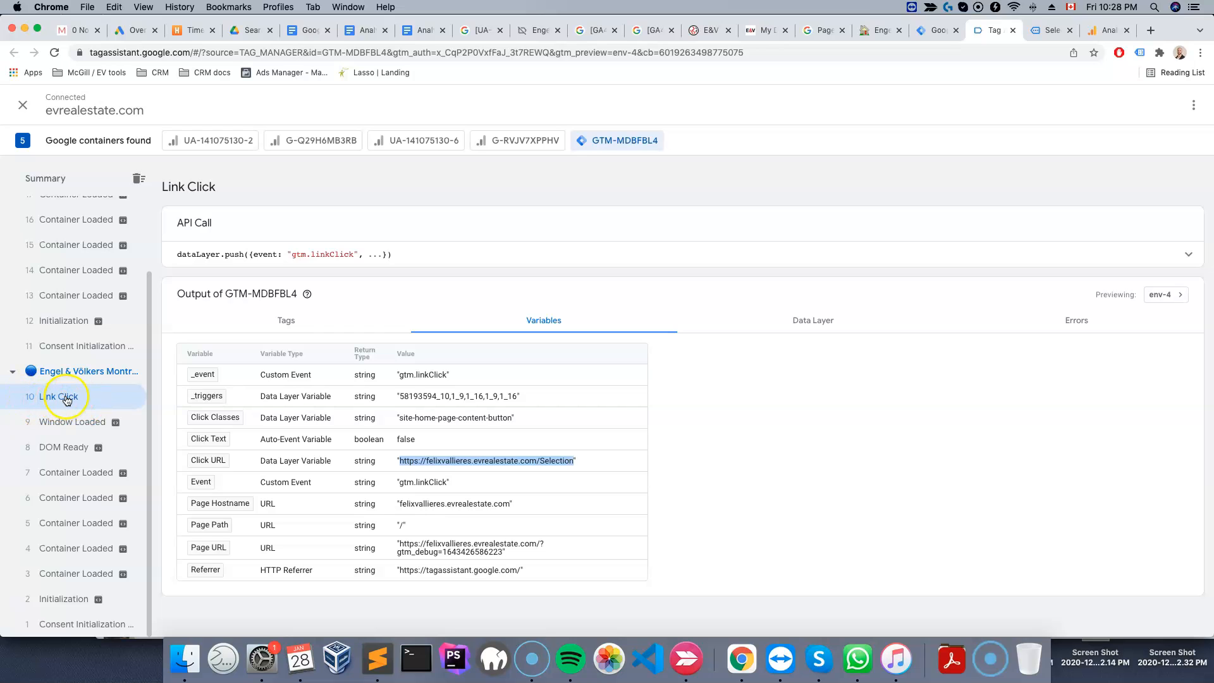
pyautogui.click(936, 29)
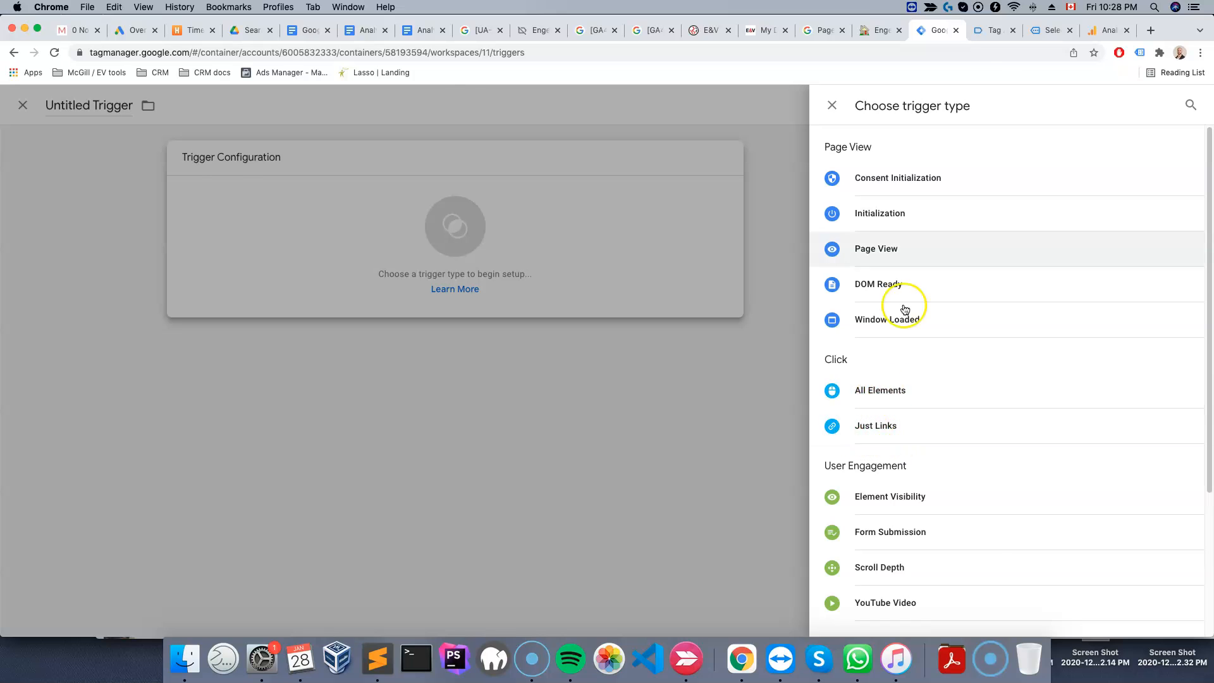
# Open the Analytics Realtime report and check the conversions by event name for property_link_click
pyautogui.click(1096, 34)
pyautogui.click(244, 310)
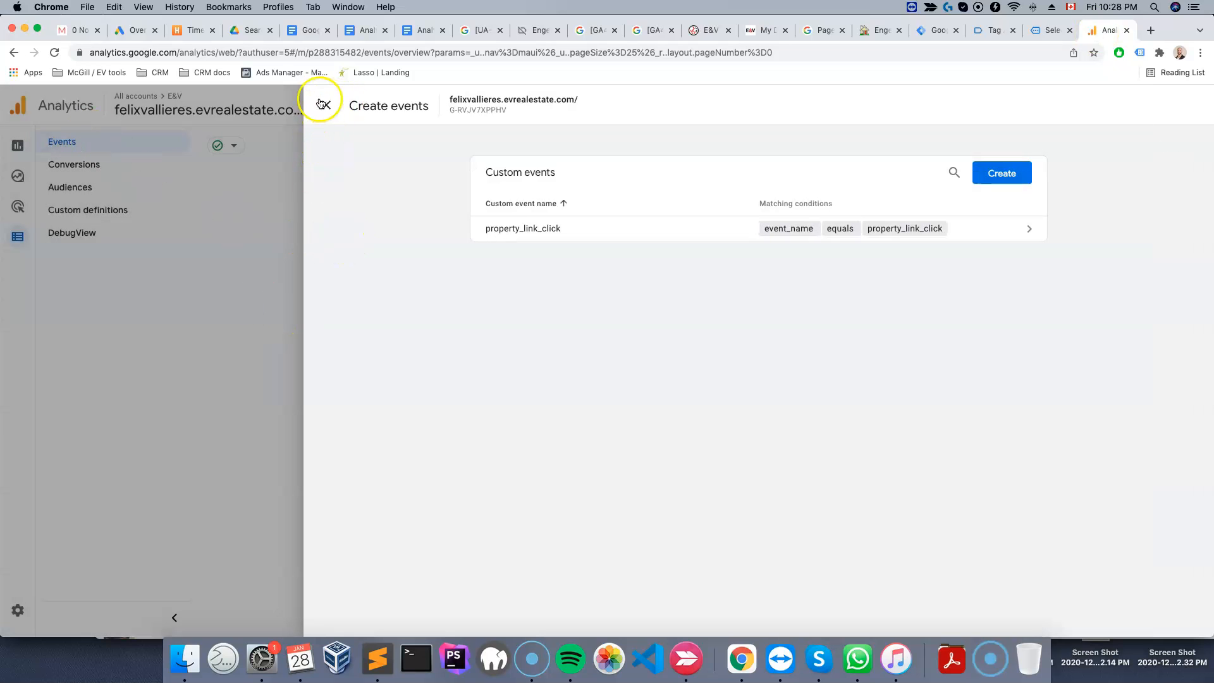
pyautogui.click(326, 106)
pyautogui.click(39, 148)
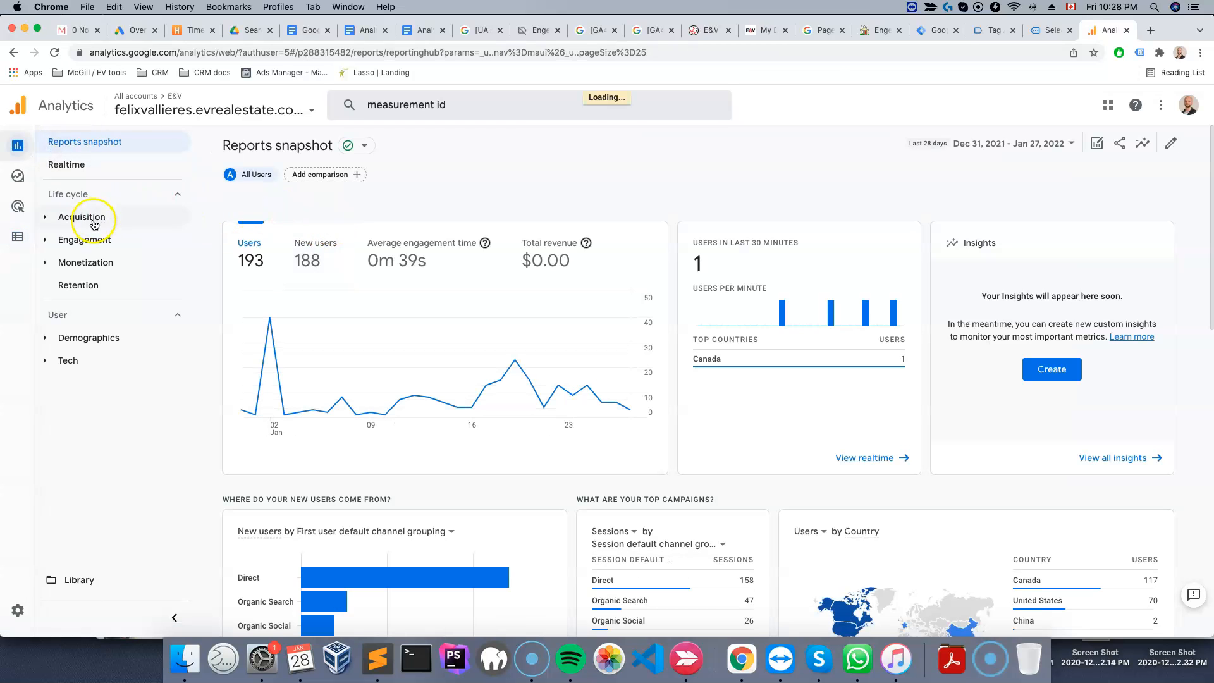
pyautogui.click(67, 165)
pyautogui.scroll(-7, 547, 471)
pyautogui.scroll(-1, 532, 475)
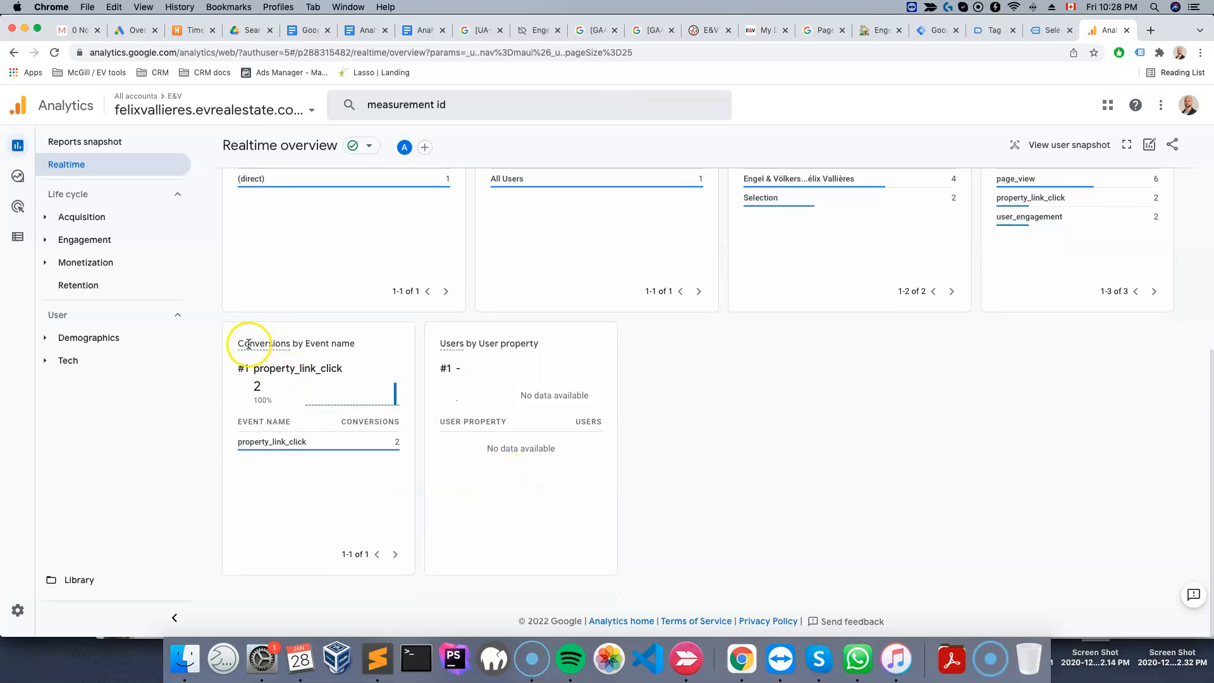
pyautogui.moveTo(238, 439)
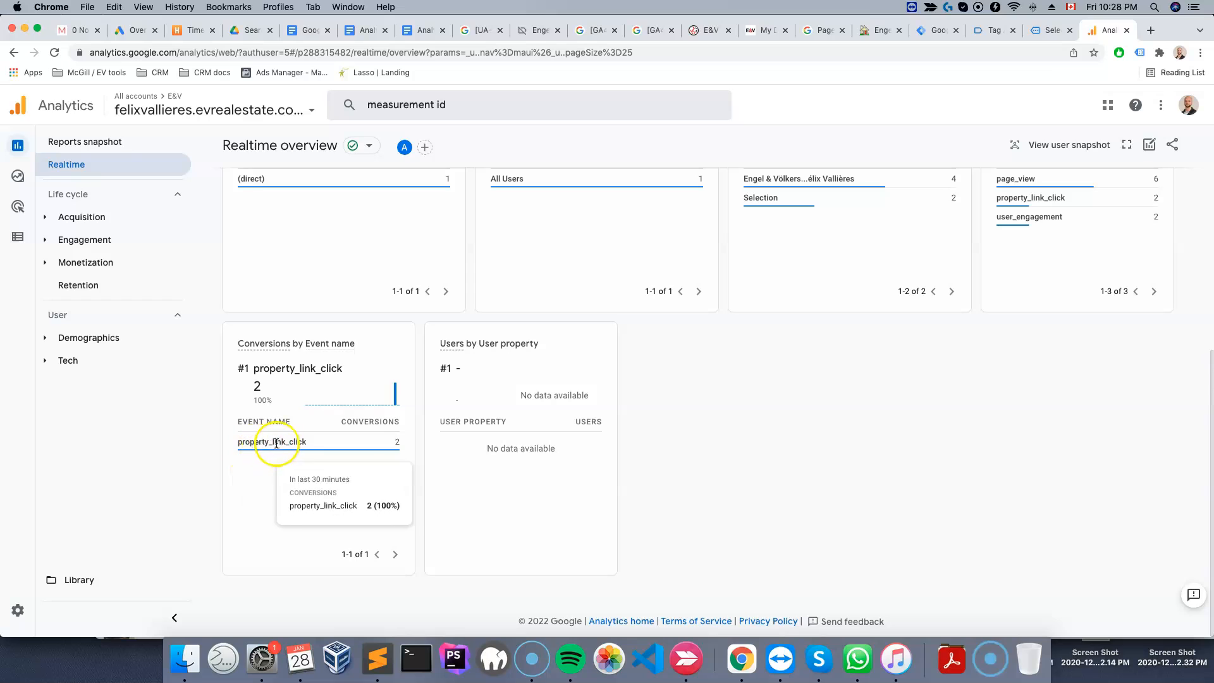